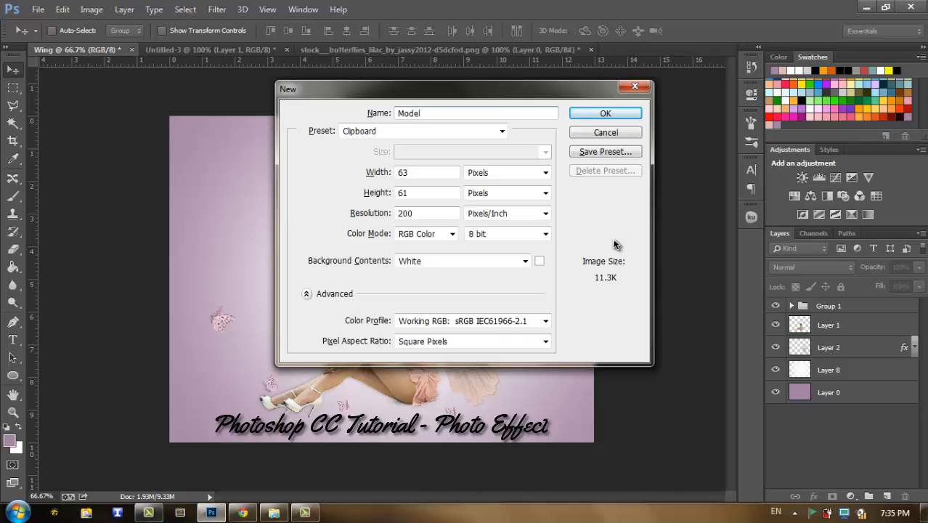
Create the Model document at 1280 × 720 pixels with a resolution of 72 pixels/inch.
left_click(386, 174)
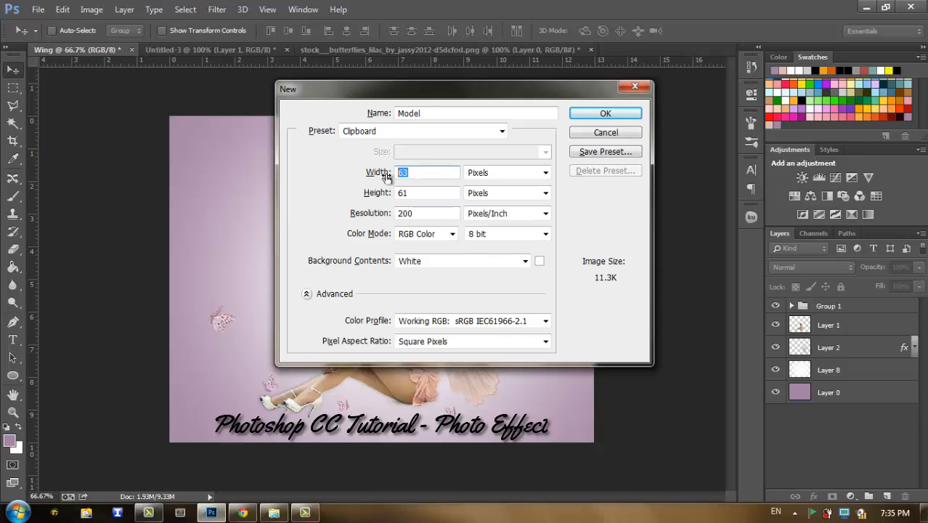
key("BackSpace")
type("1280")
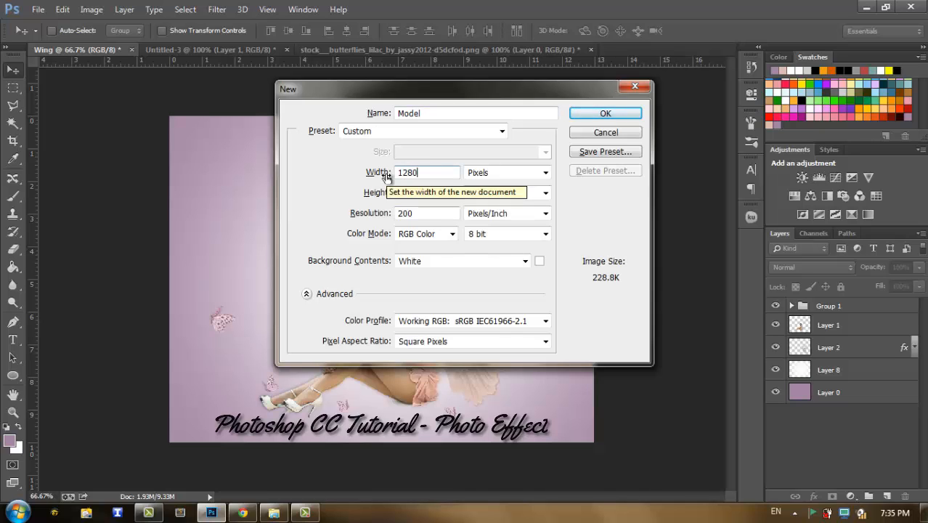
key("Tab")
key("Tab")
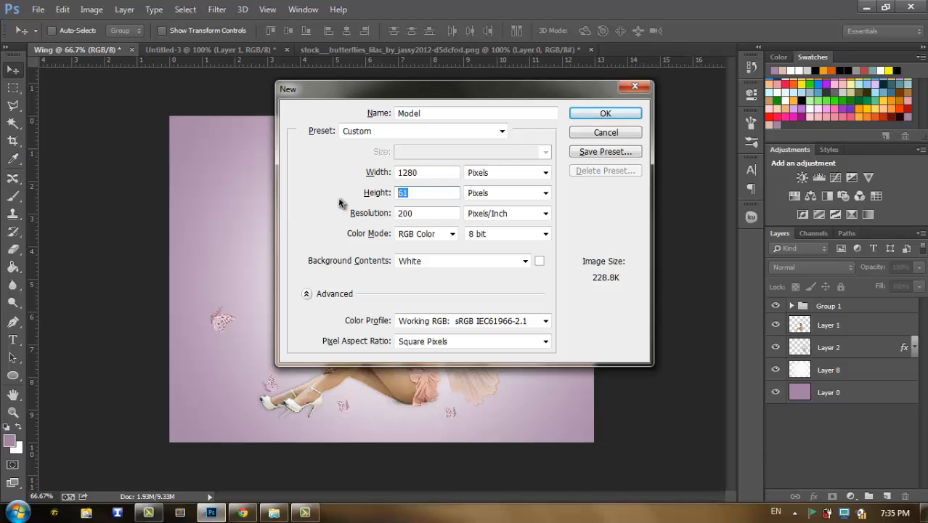
type("729")
key("BackSpace")
type("0")
double_click(428, 214)
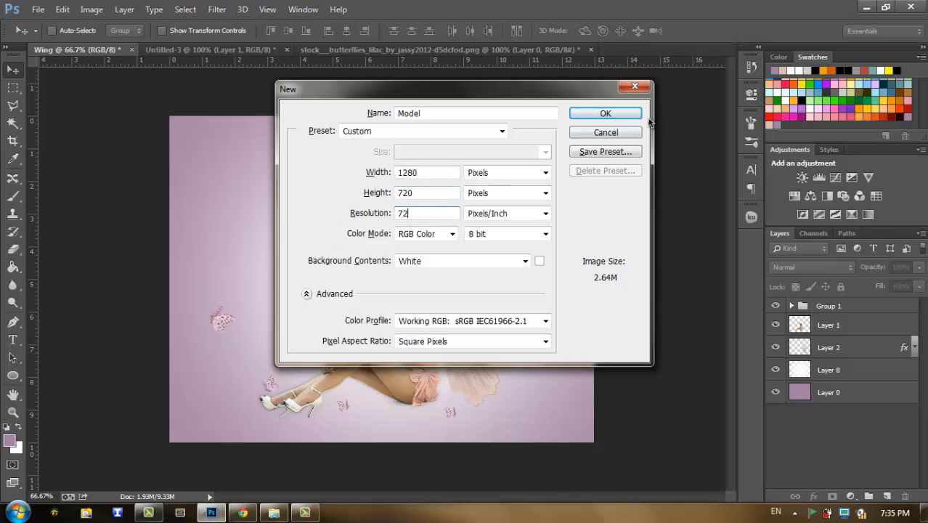
left_click(619, 116)
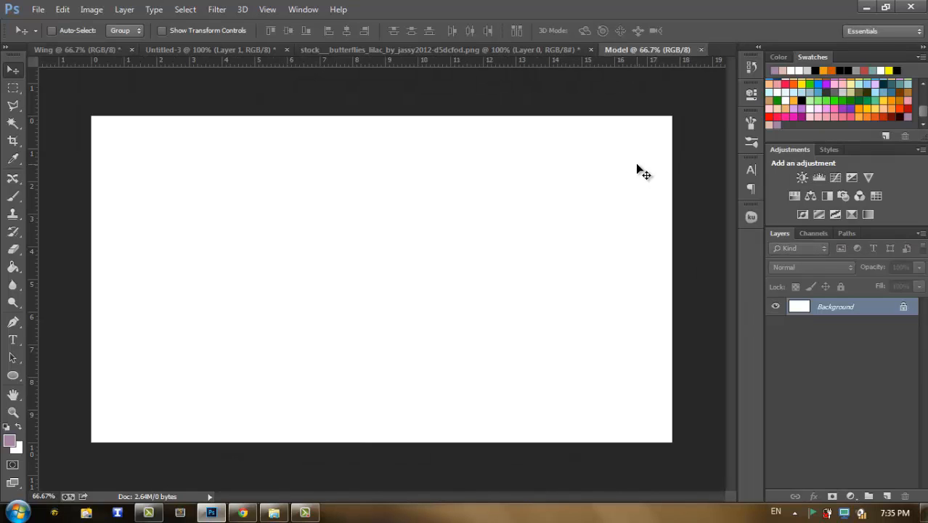
Unlock the background layer, rename it Back and keep it selected.
left_click_drag(905, 308, 905, 496)
double_click(831, 308)
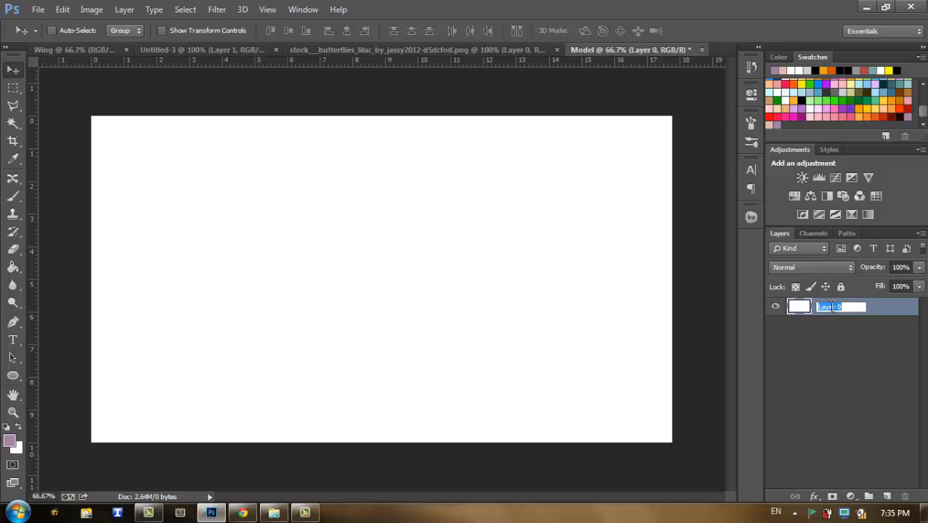
key("Return")
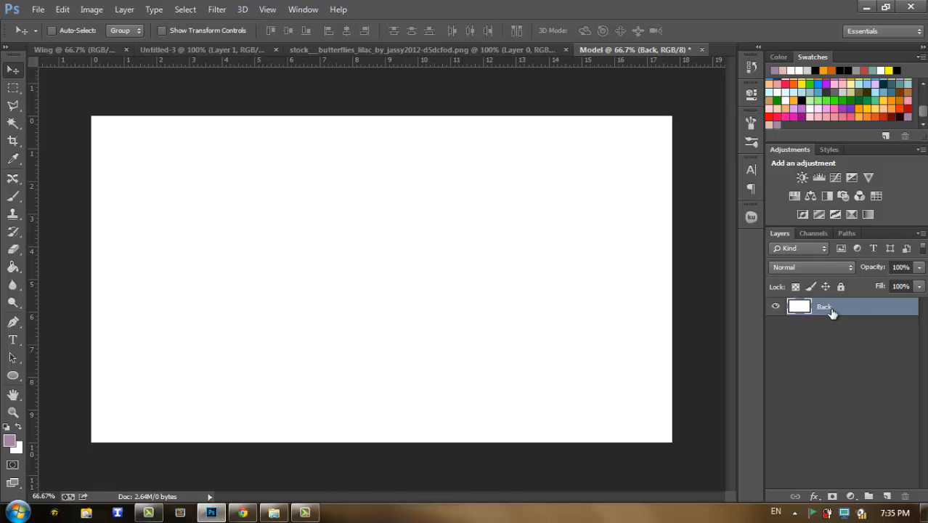
left_click(841, 358)
left_click(396, 232)
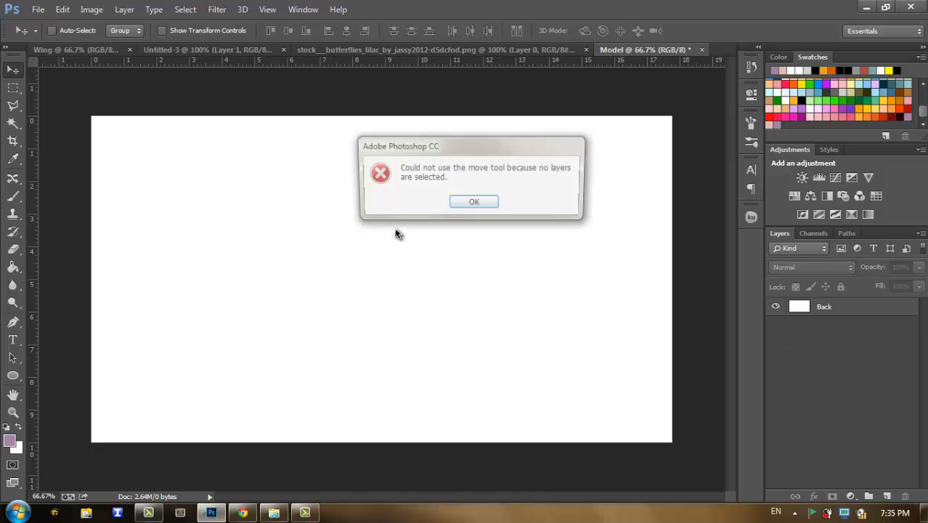
left_click(474, 201)
left_click(851, 306)
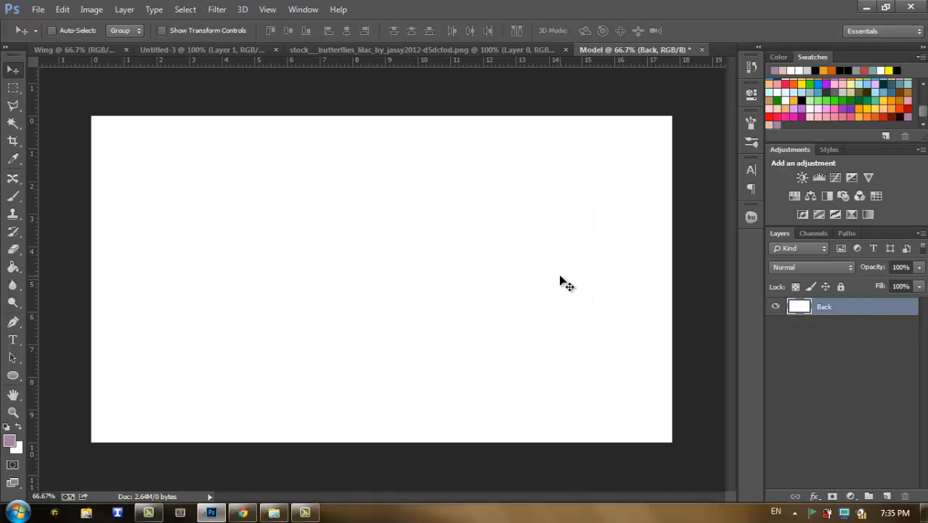
Open the side-model image from the PNG Model images folder.
key("ctrl+o")
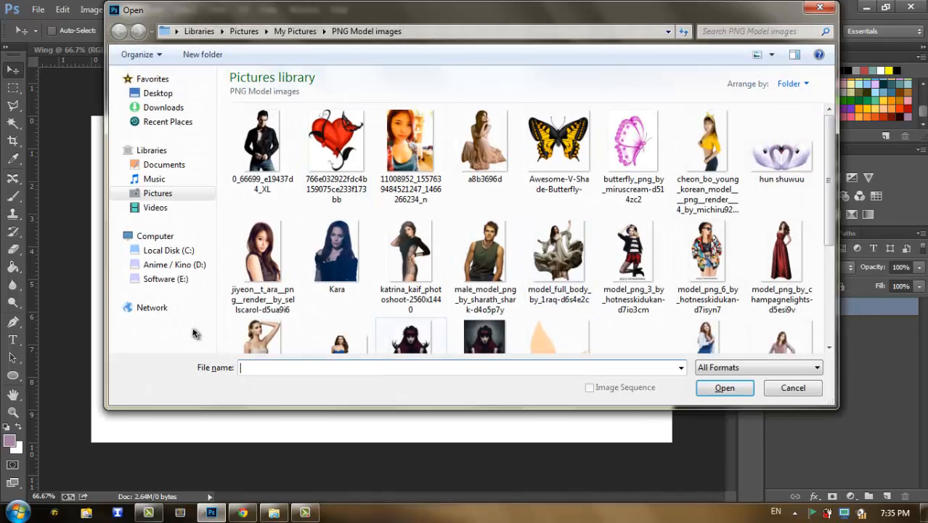
left_click_drag(828, 167, 829, 257)
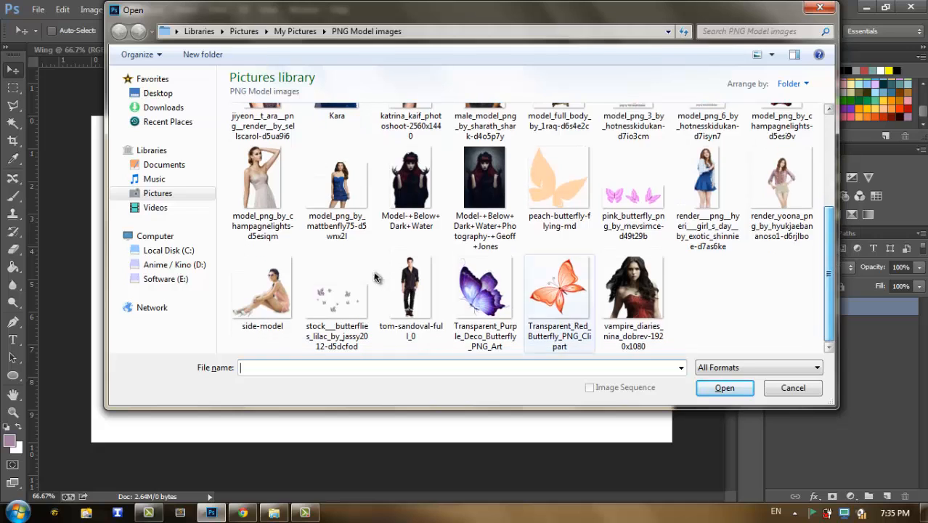
left_click(285, 284)
left_click(725, 387)
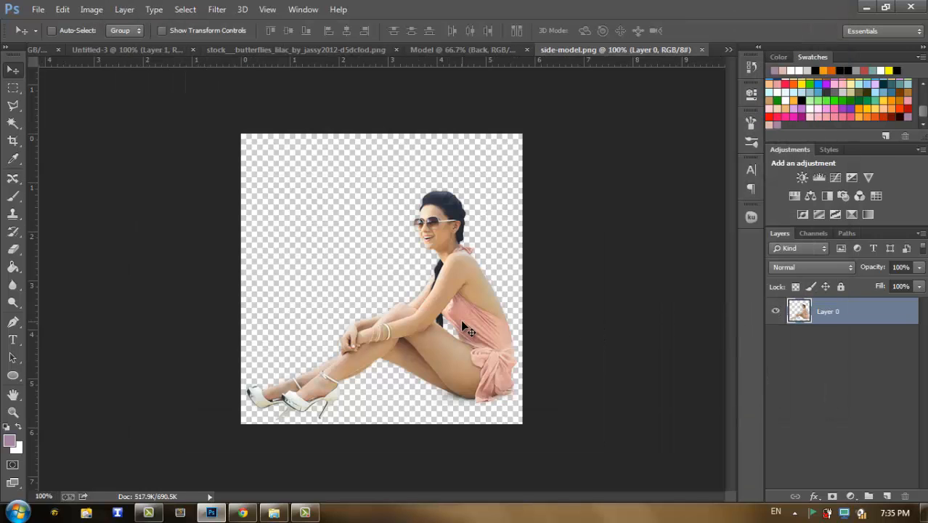
Copy the whole side-model image into the Model document, close the source file and shift the woman slightly down and left.
key("ctrl+a")
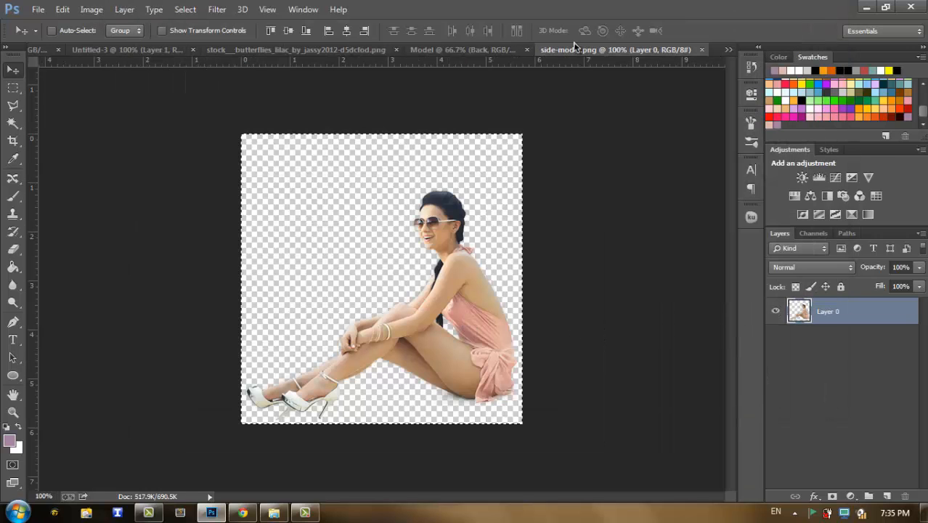
left_click(465, 51)
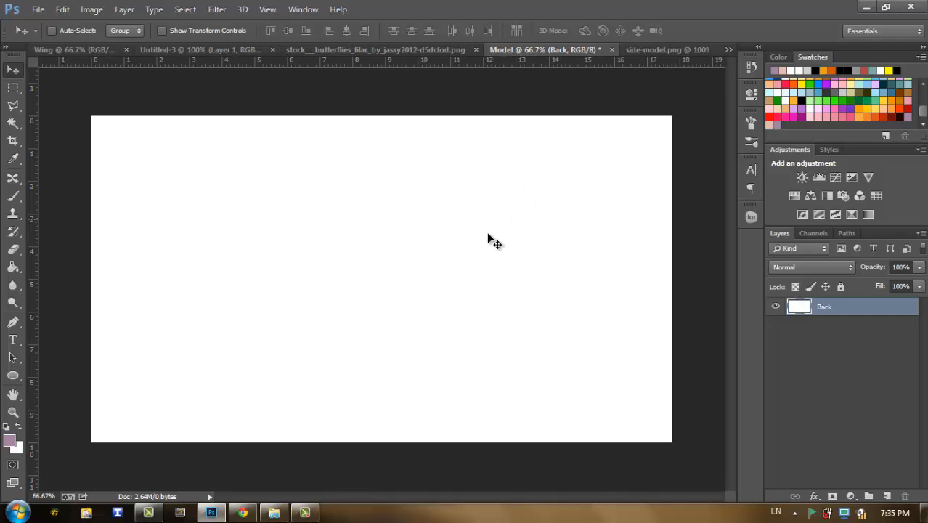
key("ctrl+v")
left_click(686, 51)
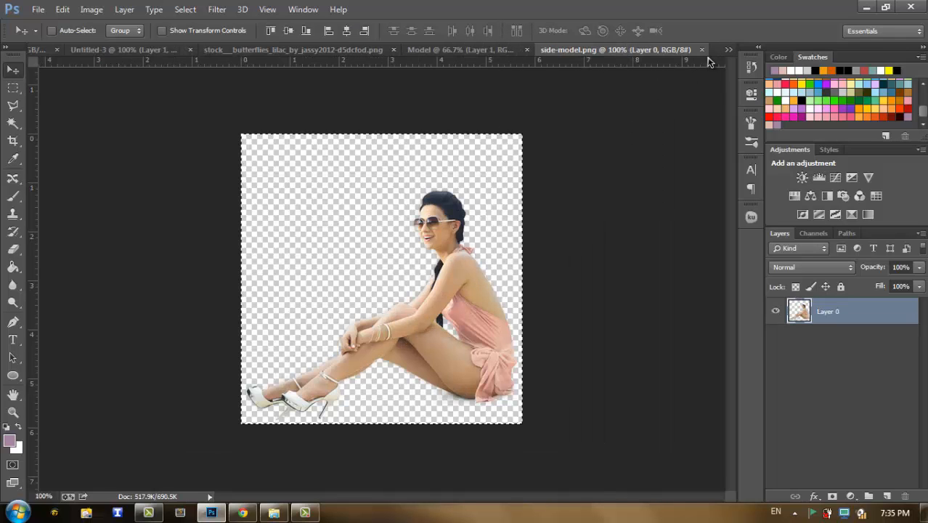
left_click(701, 49)
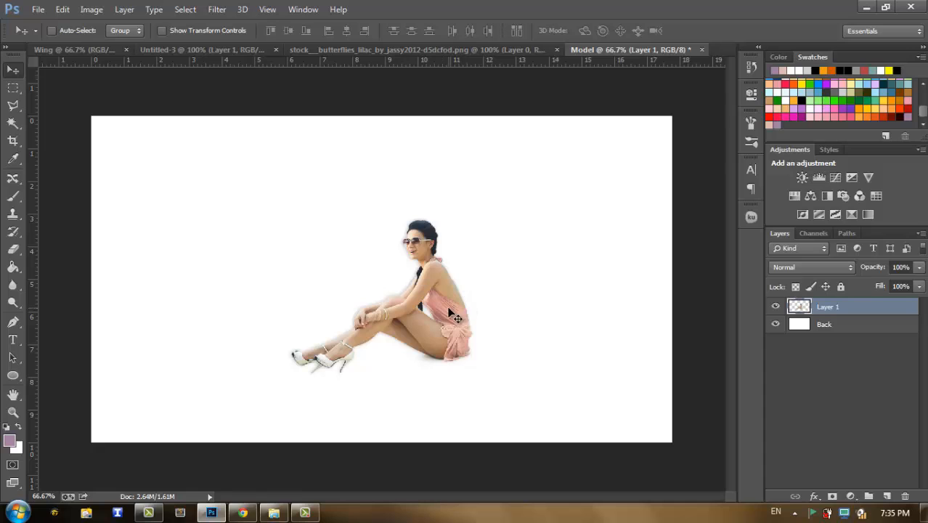
left_click_drag(453, 313, 422, 331)
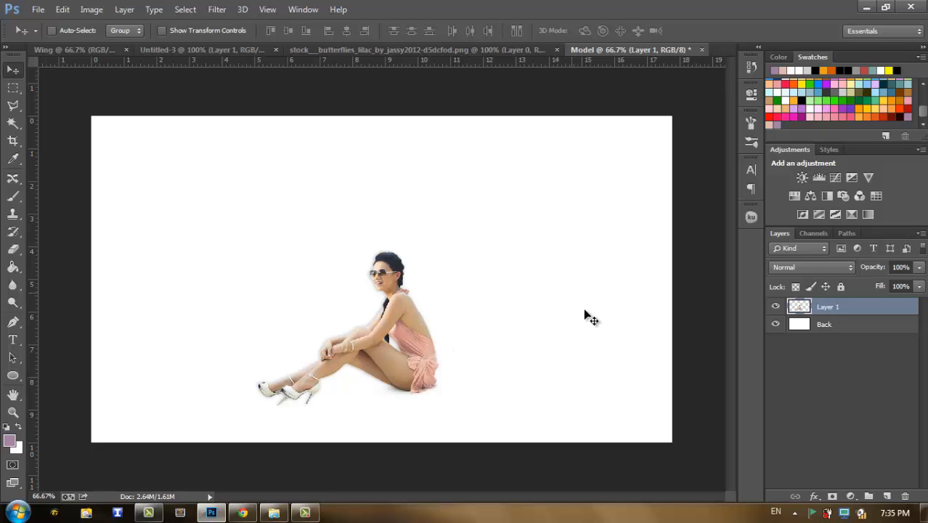
Copy the wings from the Untitled-3 document into the Model document and place them behind the woman, against her back.
left_click(196, 50)
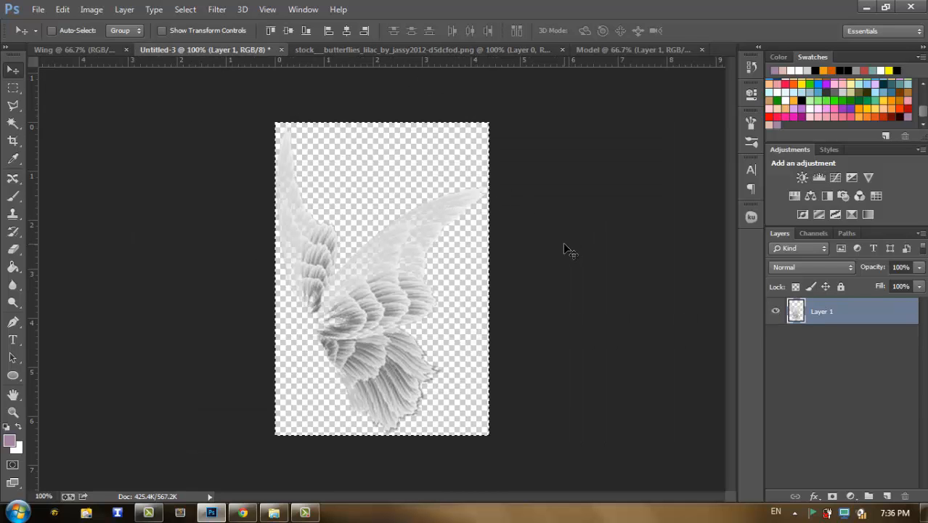
left_click_drag(608, 47, 477, 278)
left_click(12, 411)
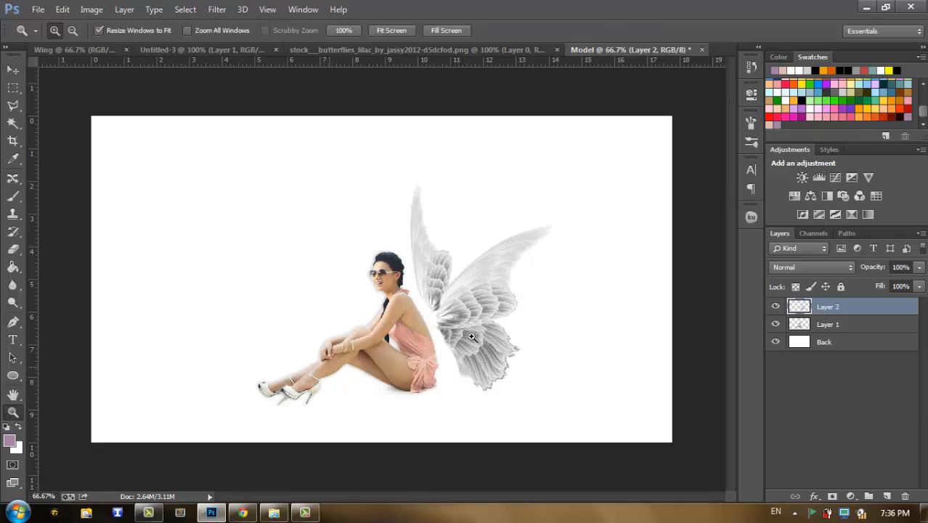
left_click(421, 320)
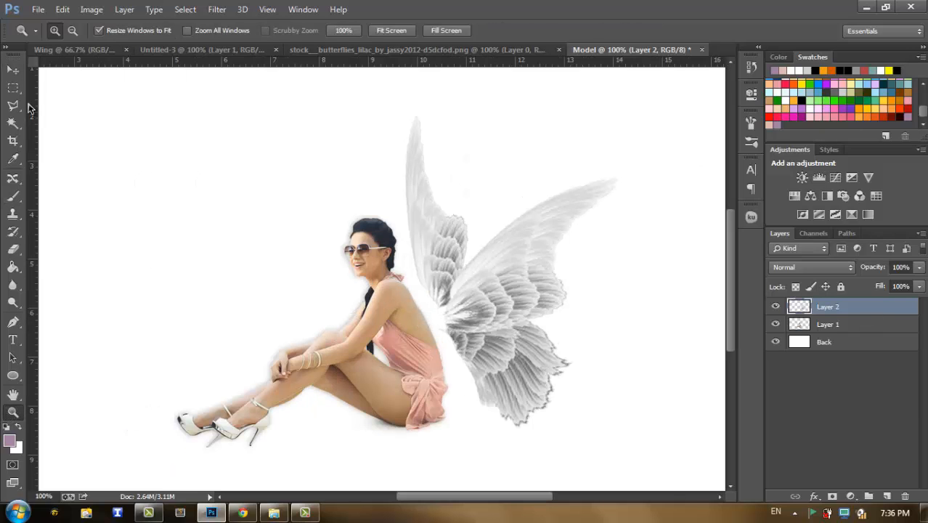
left_click(12, 69)
left_click_drag(869, 311, 854, 334)
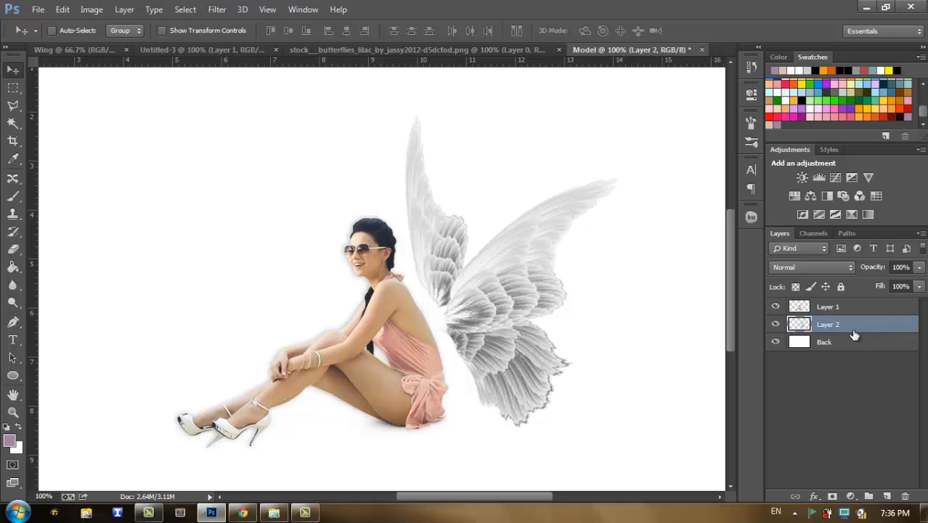
left_click_drag(516, 288, 502, 294)
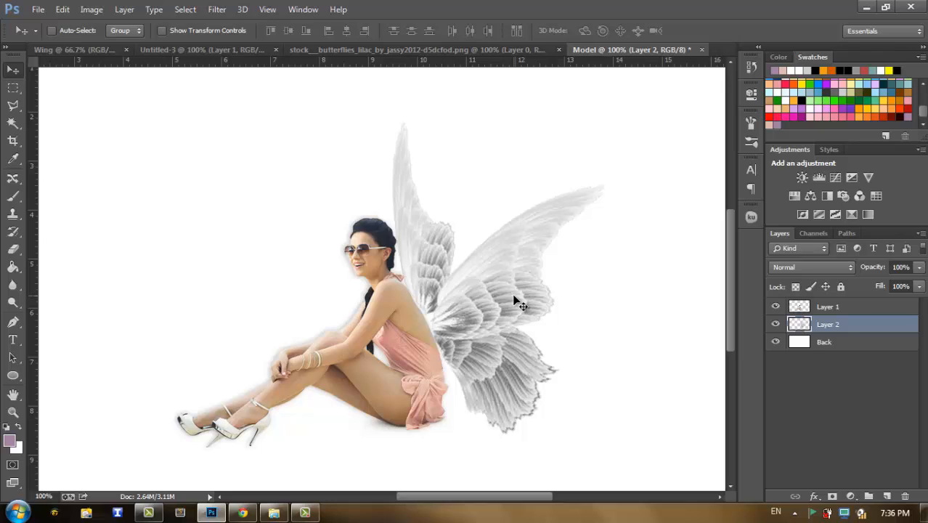
Transform the wings layer, rotating it about 1.45° clockwise and shifting it 7 pixels down.
key("ctrl+t")
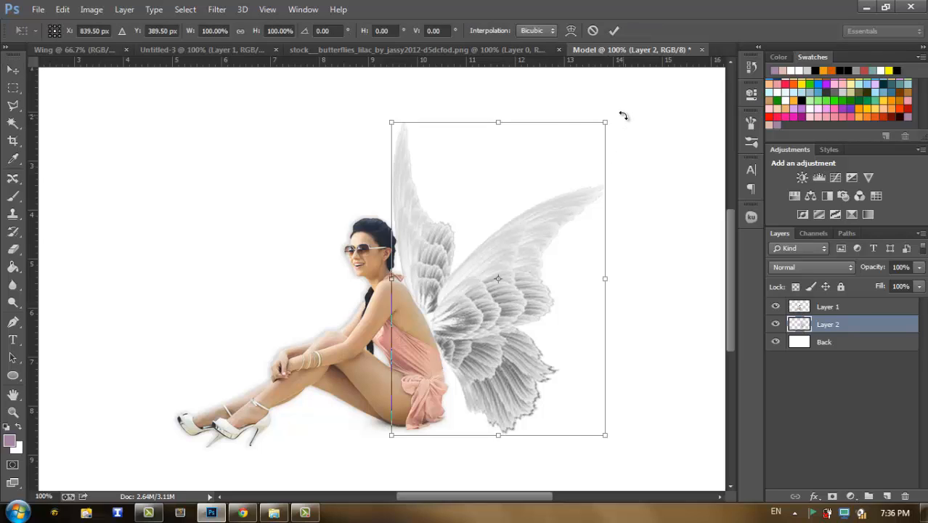
left_click_drag(623, 116, 625, 119)
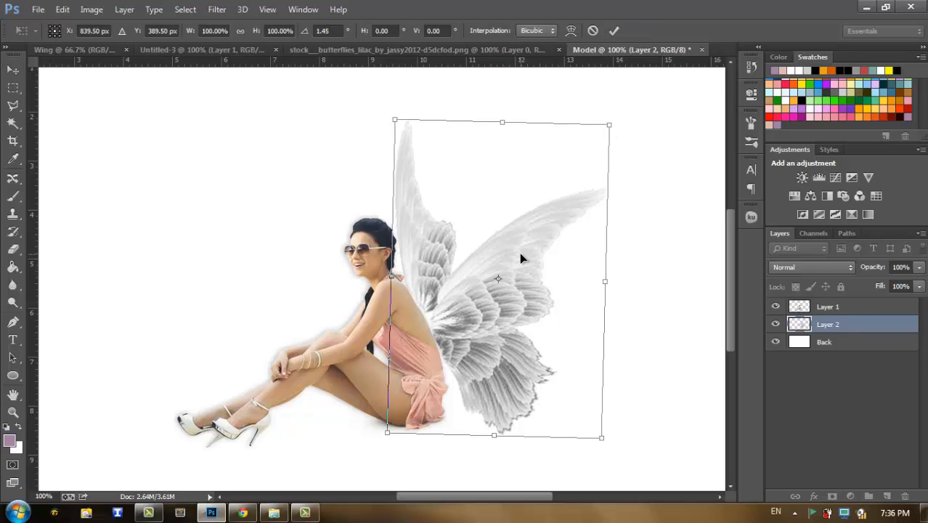
key("Down")
key("Down")
key("Down")
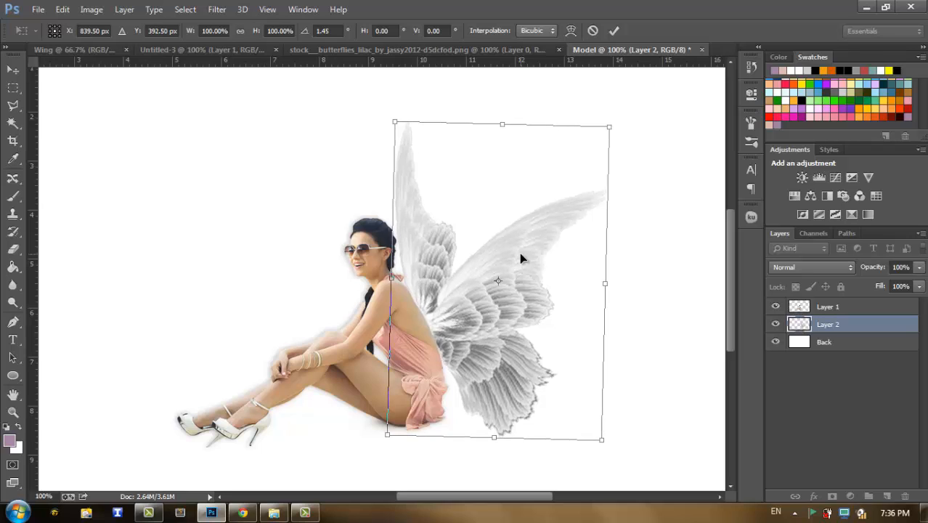
key("Down")
key("Down")
key("Down")
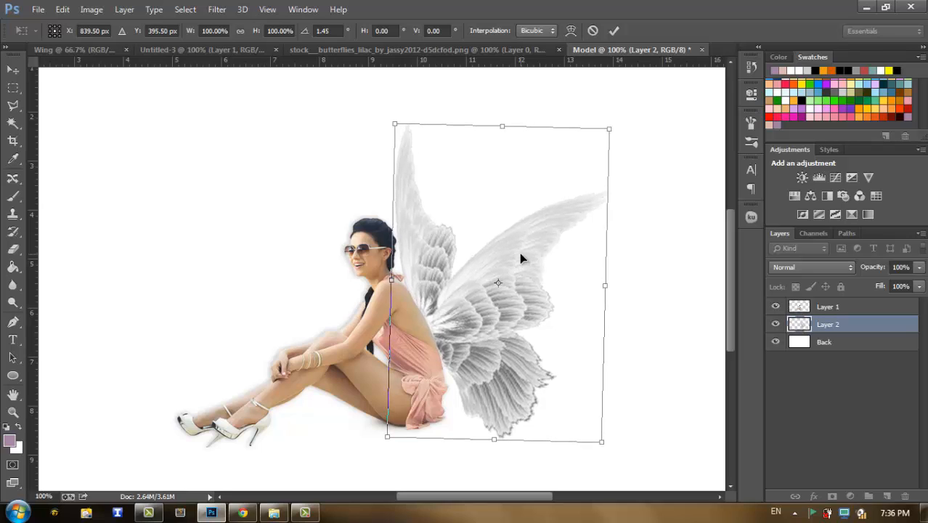
key("Down")
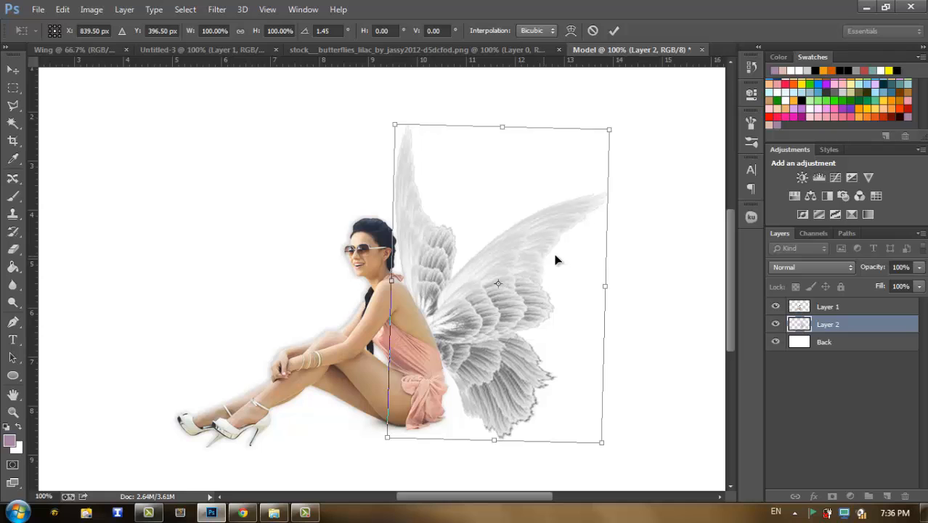
left_click(613, 30)
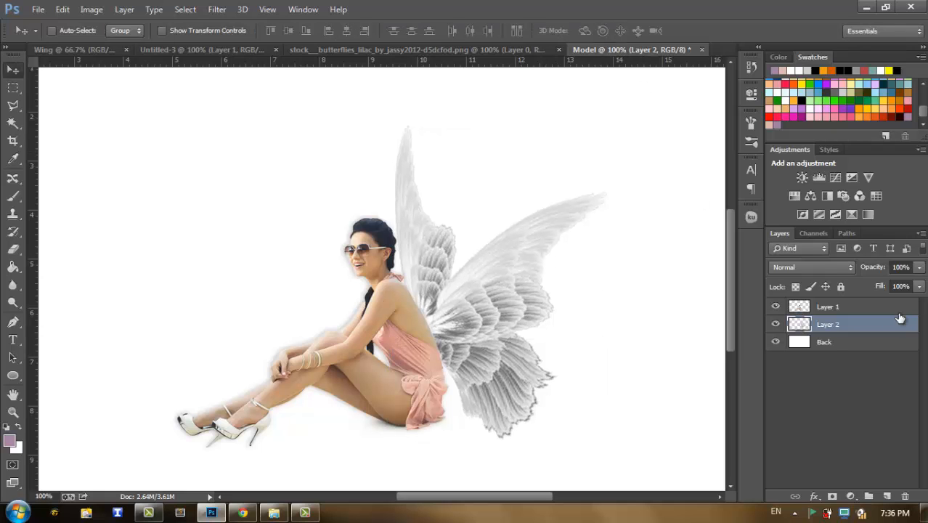
Add a Color Overlay to the wings layer using the light peach color e0baad.
right_click(837, 329)
left_click(617, 85)
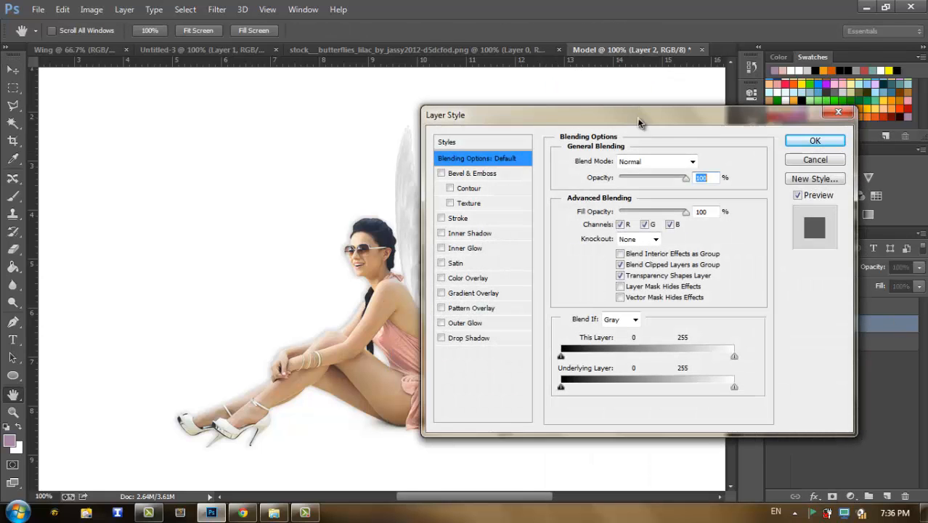
left_click_drag(636, 118, 486, 170)
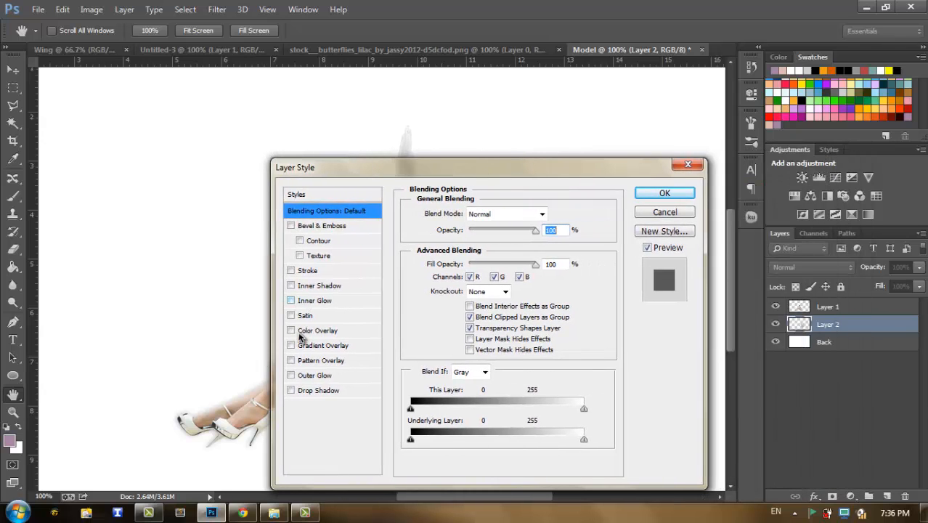
left_click(304, 334)
left_click(558, 219)
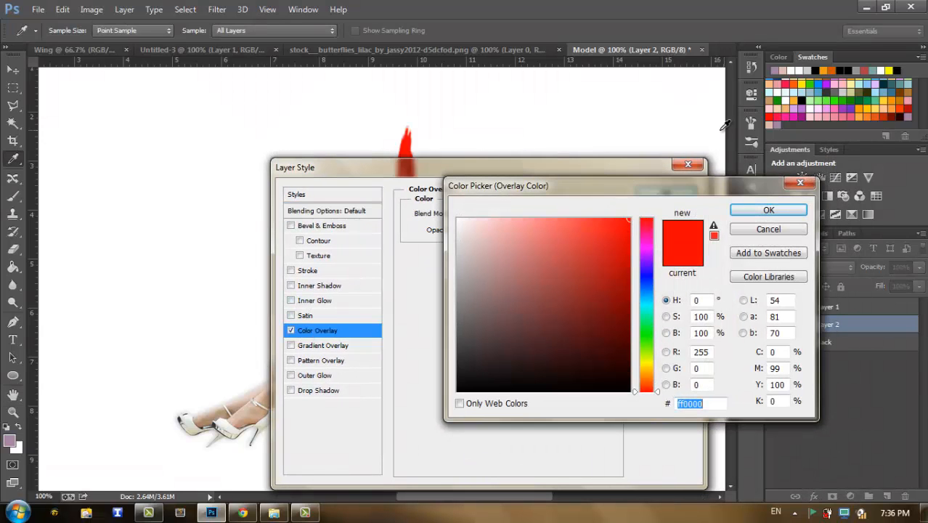
left_click(775, 121)
left_click_drag(716, 404, 662, 408)
left_click(750, 211)
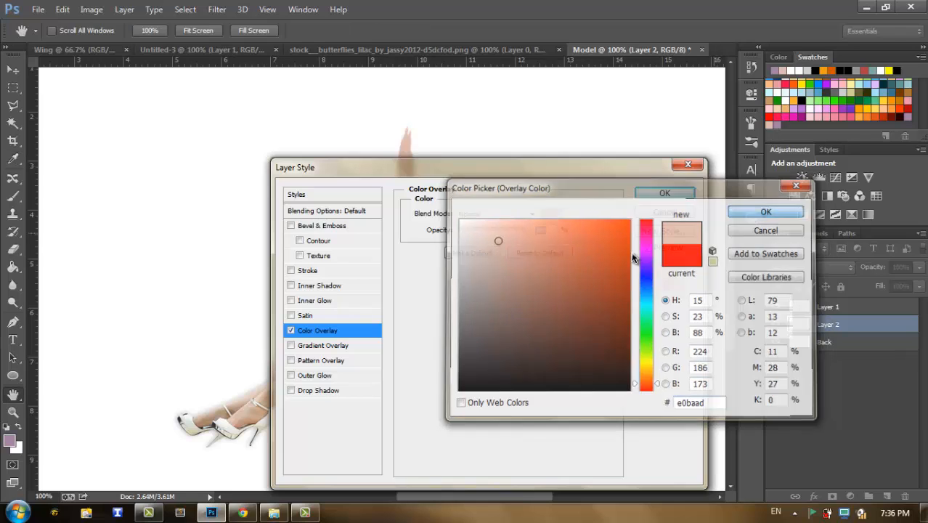
Set the opacity of the wings' Color Overlay to 80%.
left_click_drag(536, 171, 782, 173)
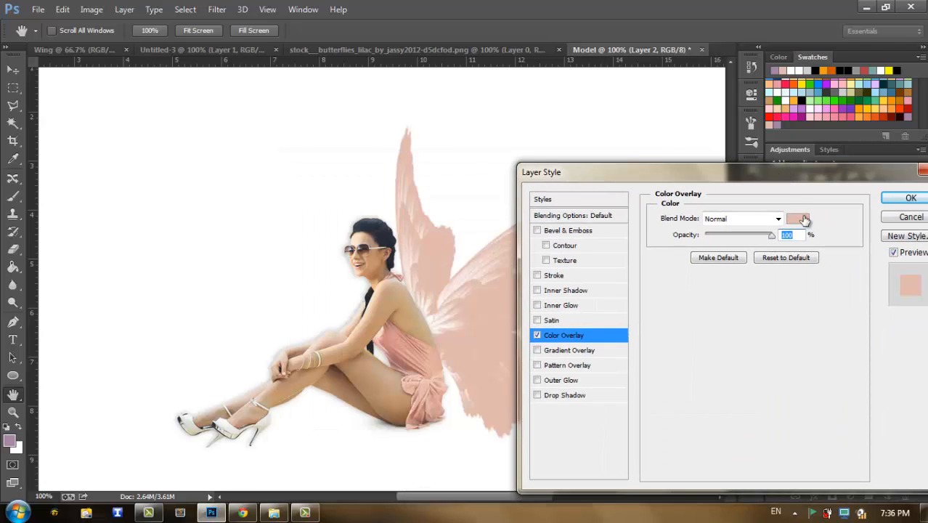
type("66")
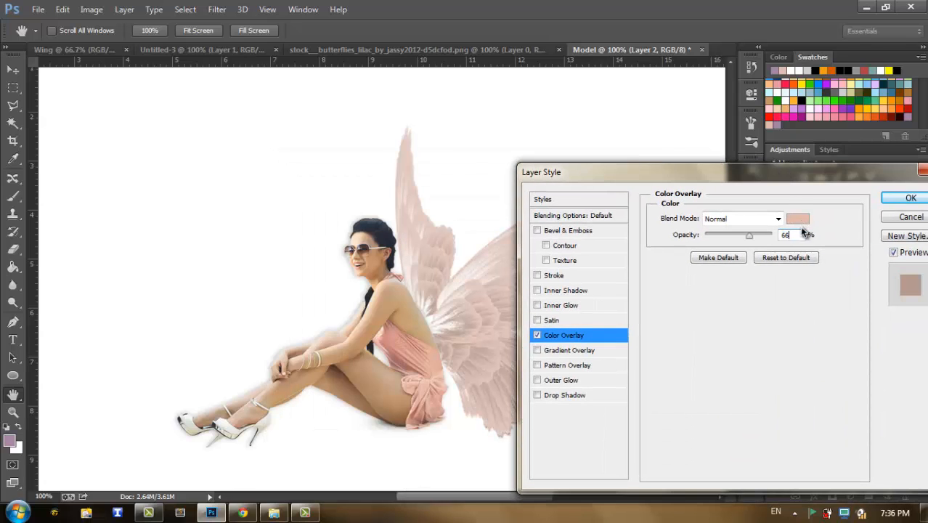
left_click_drag(801, 236, 768, 237)
key("BackSpace")
type("68")
left_click_drag(746, 236, 757, 242)
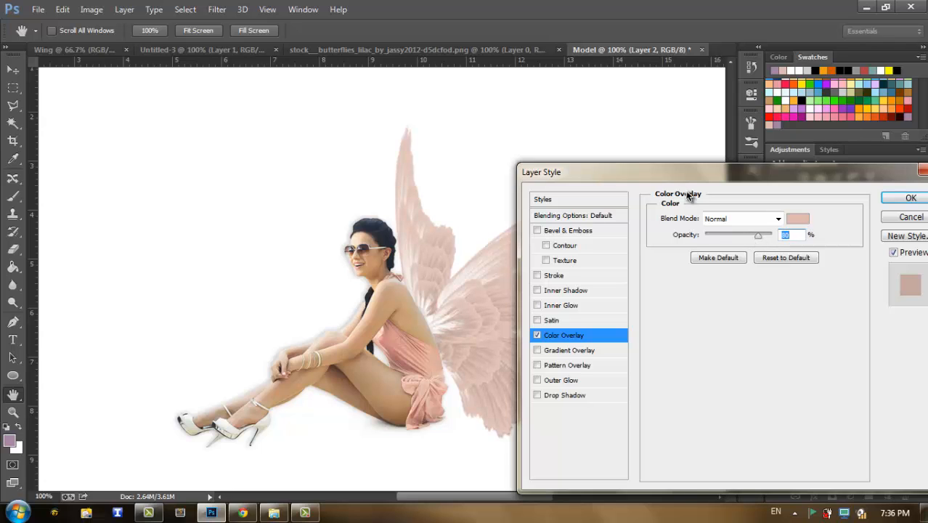
Set the opacity of the wings' Color Overlay to 68% and apply the layer style.
left_click_drag(691, 180, 715, 158)
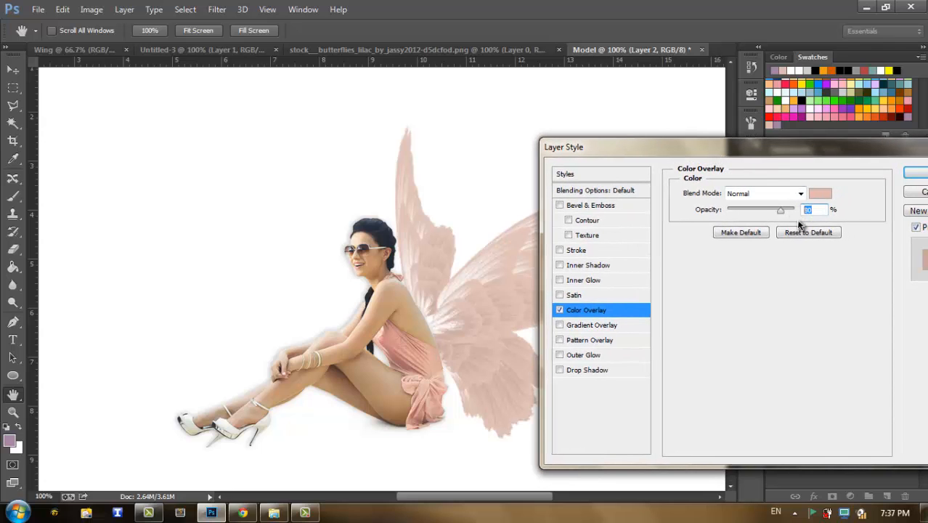
type("68")
left_click(923, 175)
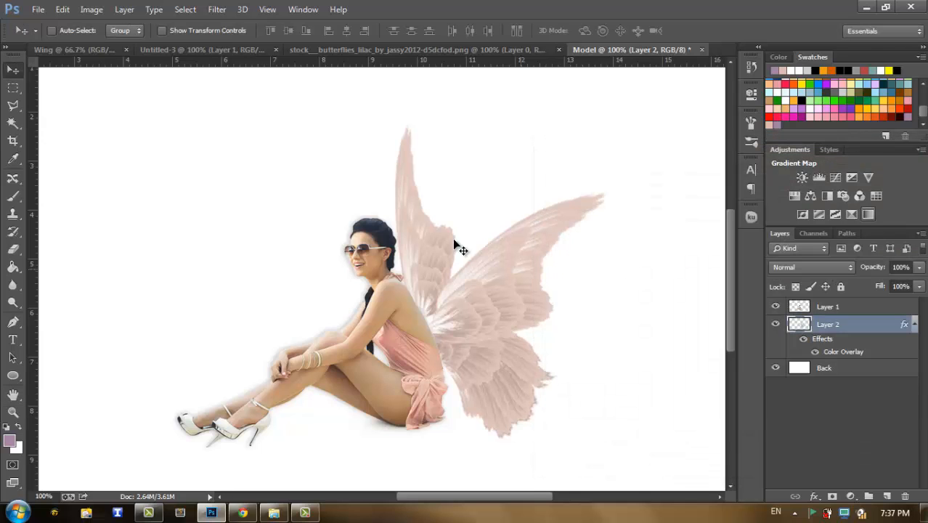
Collapse the effects list of the wings layer and make the woman's layer, Layer 1, active.
left_click(16, 411)
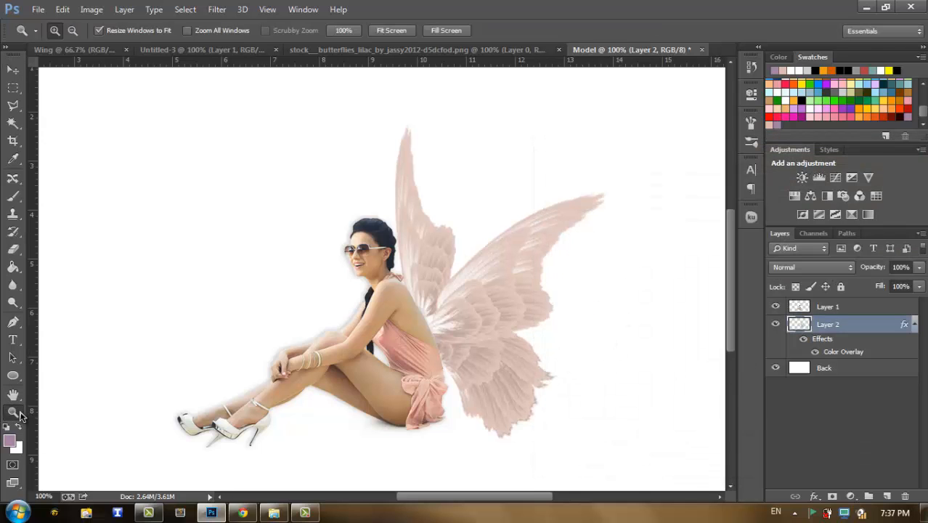
left_click(73, 30)
left_click(329, 309)
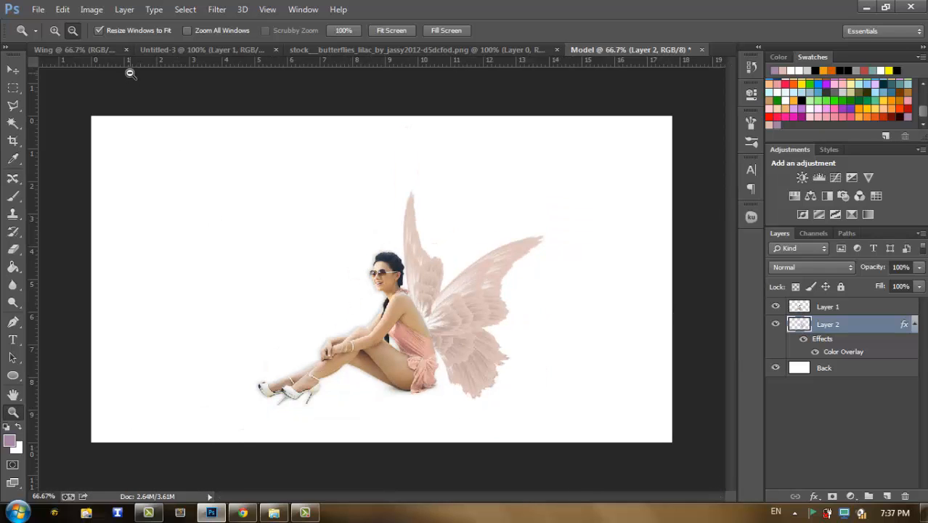
left_click(13, 69)
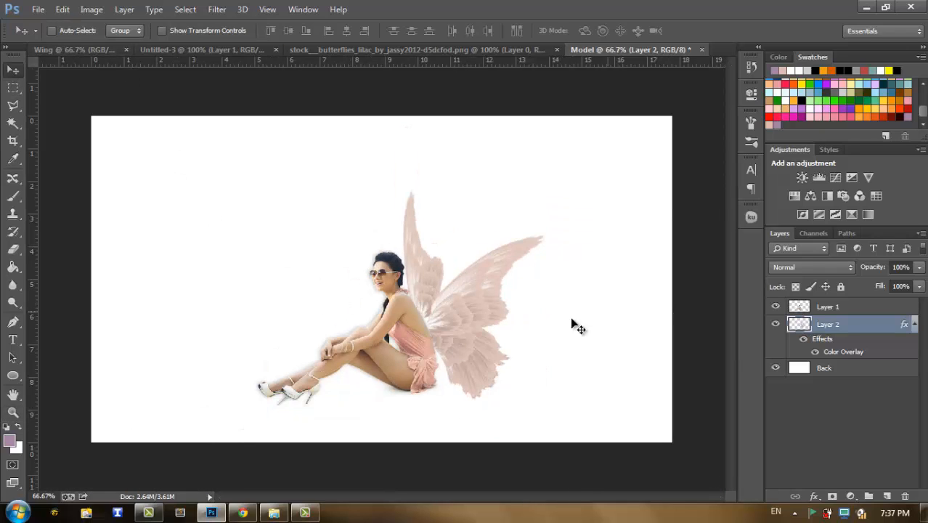
left_click(914, 326)
left_click(857, 313)
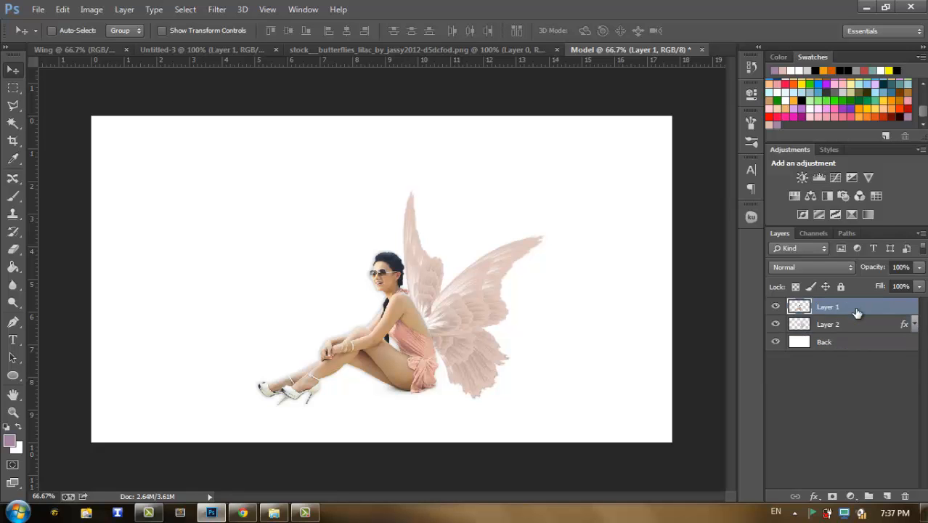
Copy the leftmost large butterfly from the lilac butterflies document into the Model document and move it in front of the woman's face.
left_click(493, 51)
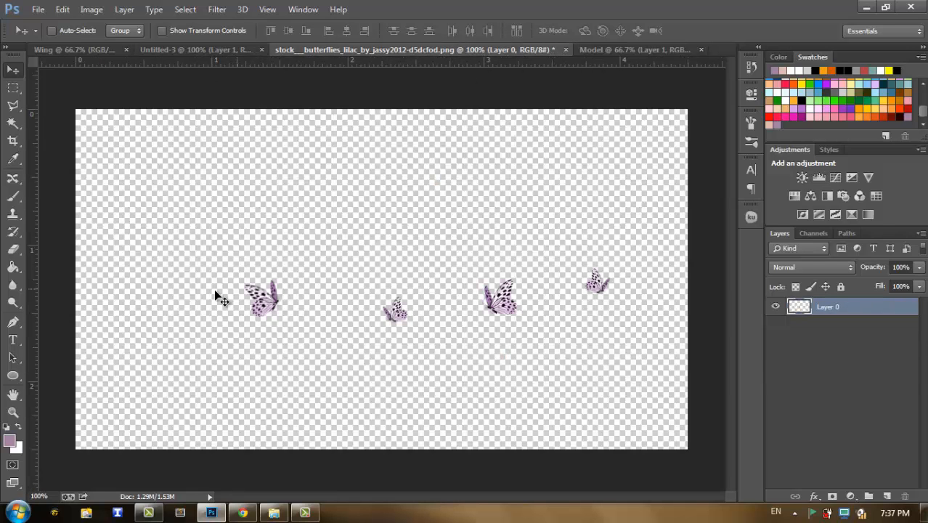
left_click(13, 88)
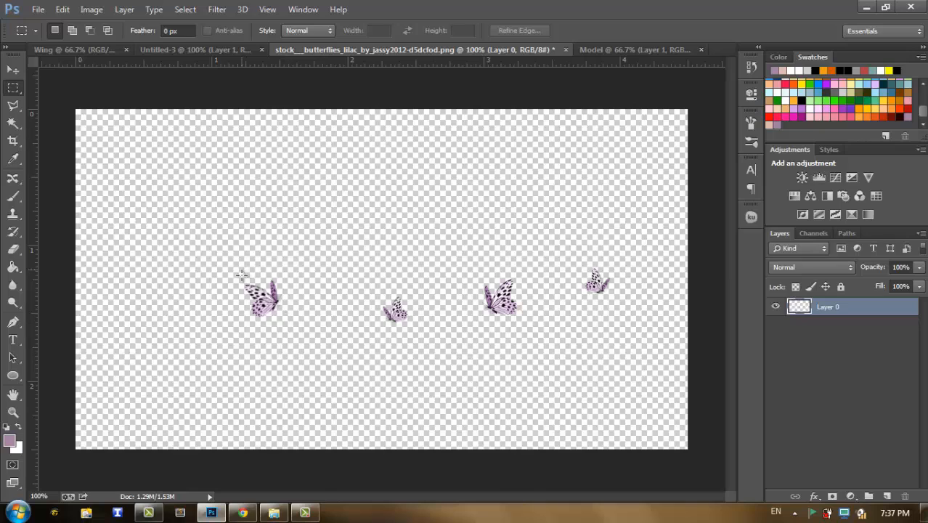
left_click_drag(241, 274, 289, 331)
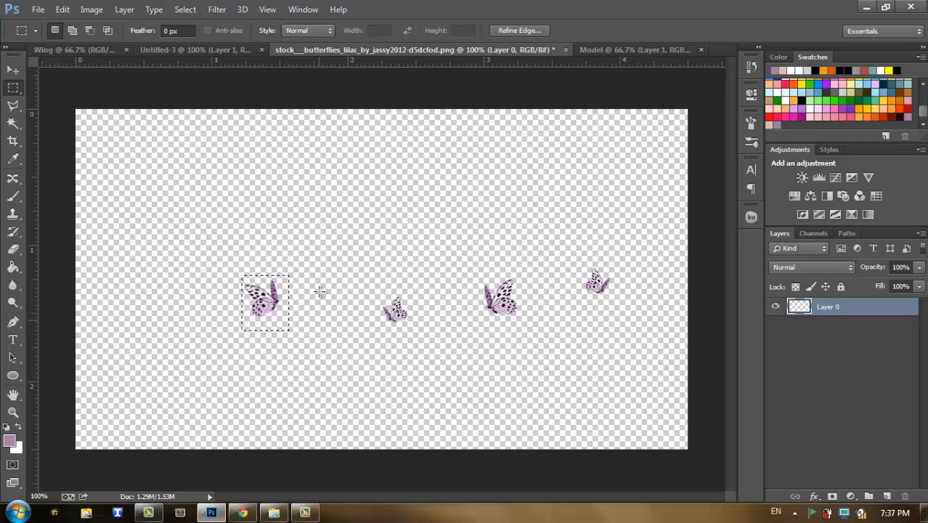
left_click(646, 49)
key("ctrl+v")
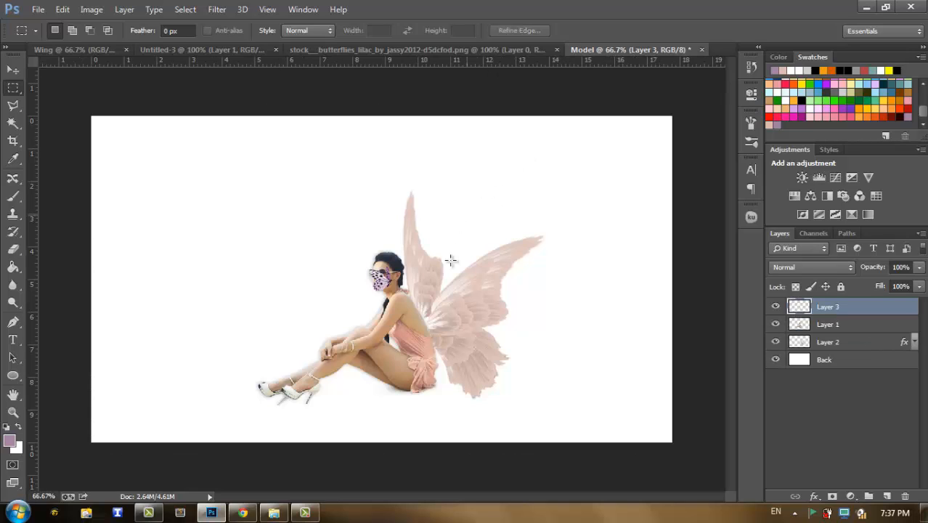
key("v")
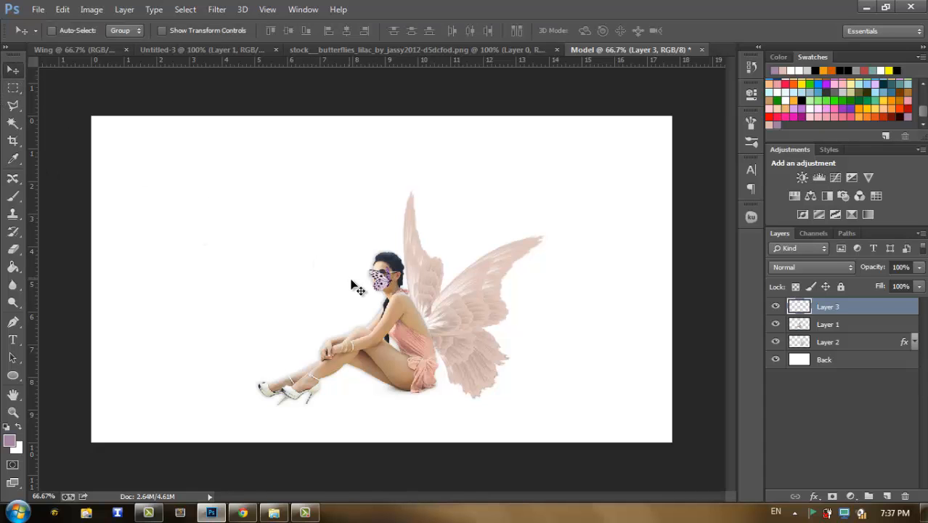
left_click_drag(352, 276, 254, 262)
Copy the small butterfly second from the left in the lilac butterflies document and paste it into the Model document.
left_click(428, 49)
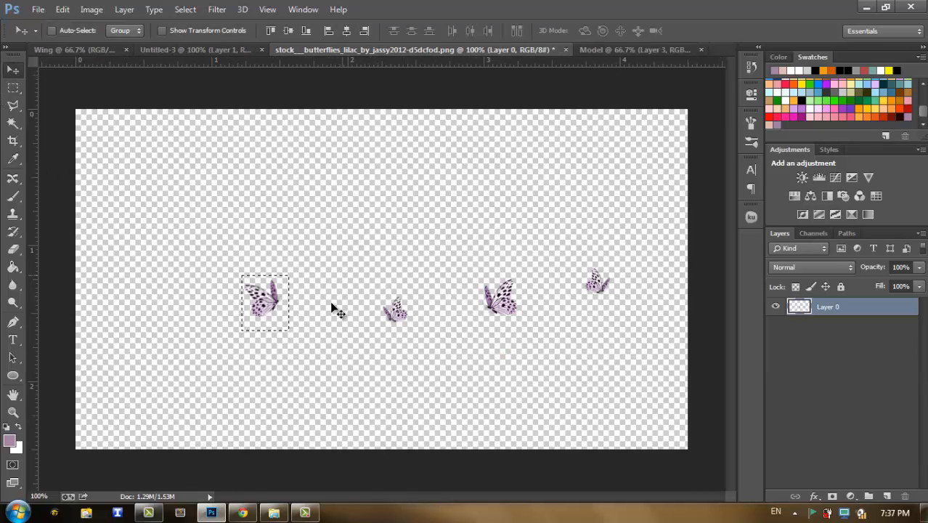
left_click(13, 87)
left_click_drag(373, 290, 411, 336)
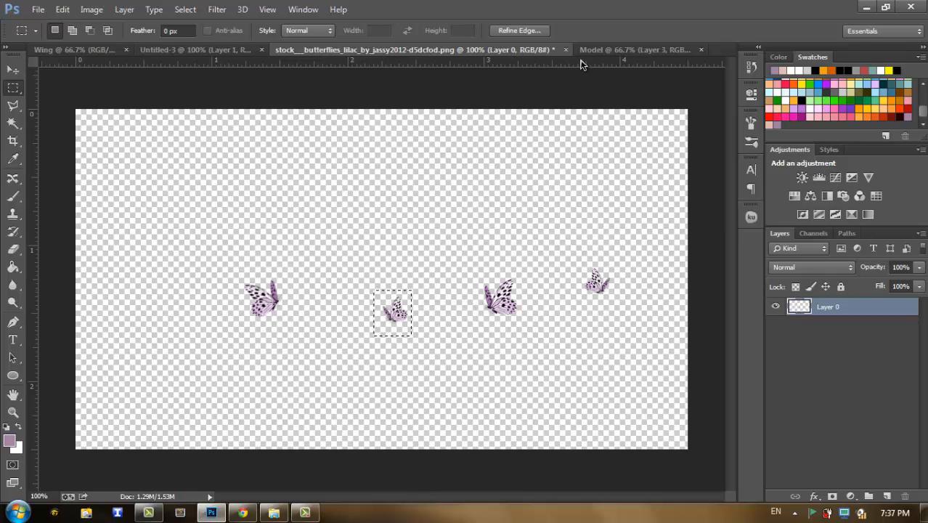
left_click(628, 50)
Copy the large butterfly third from the left in the lilac butterflies document and paste it into the Model document.
left_click(417, 50)
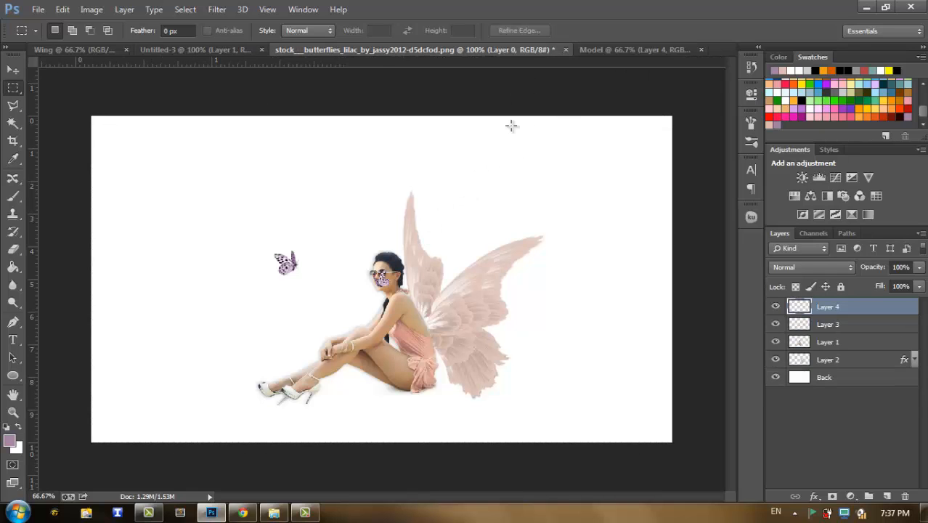
left_click_drag(462, 263, 525, 327)
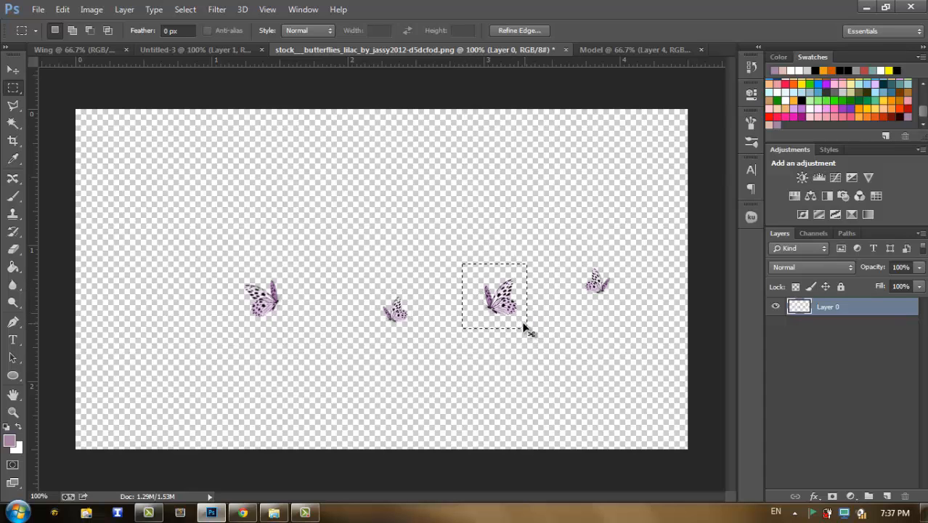
key("ctrl+c")
left_click(629, 50)
key("ctrl+v")
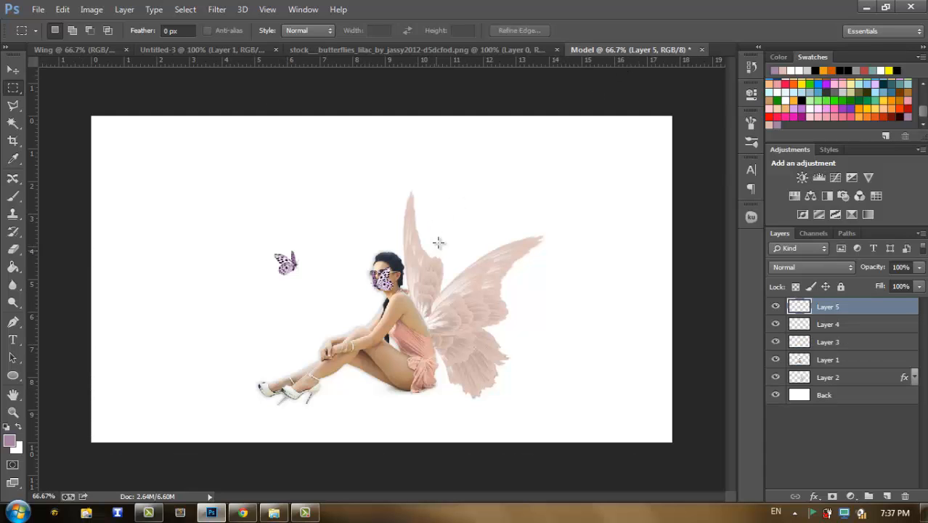
Copy the rightmost small butterfly from the lilac butterflies document and paste it into the Model document.
left_click(532, 50)
left_click_drag(573, 255, 618, 311)
key("ctrl+Tab")
key("ctrl+v")
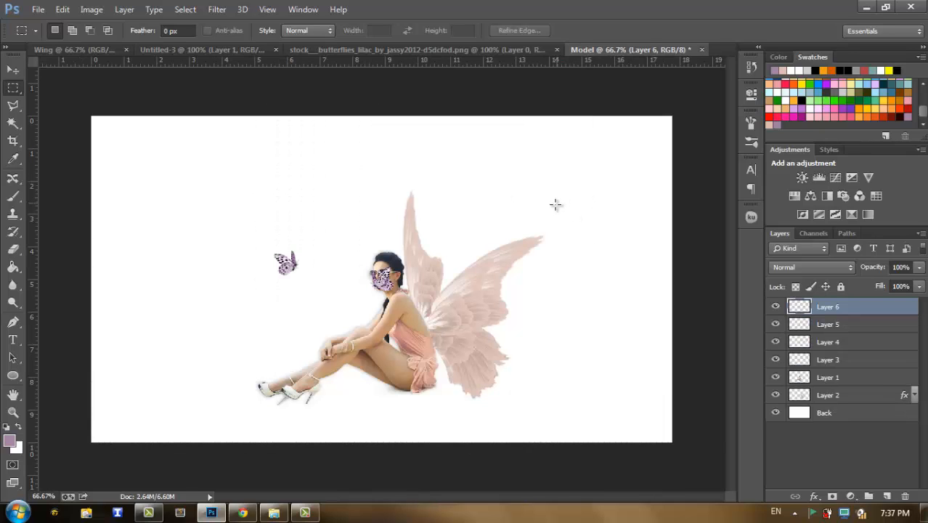
Move the Layer 3 butterfly higher in front of the woman's head and the Layer 4 butterfly to just above her shins.
left_click(847, 367)
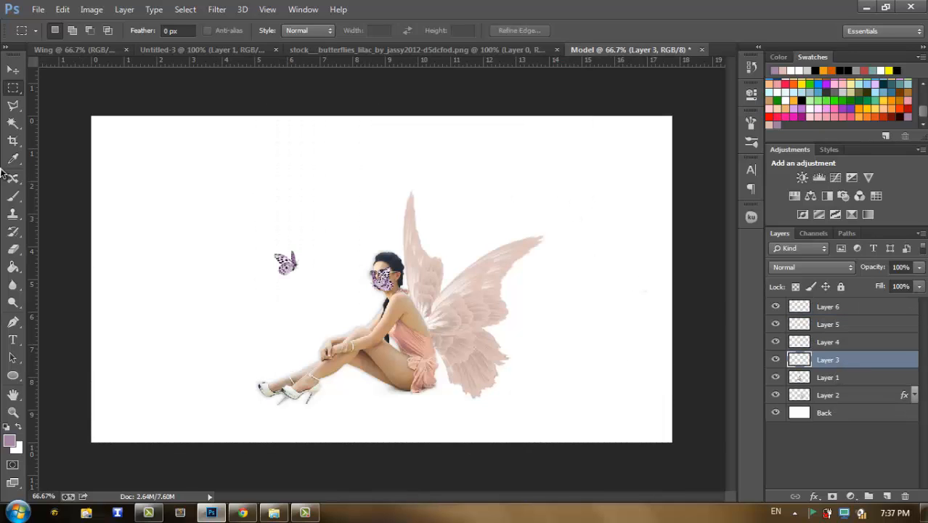
left_click(13, 69)
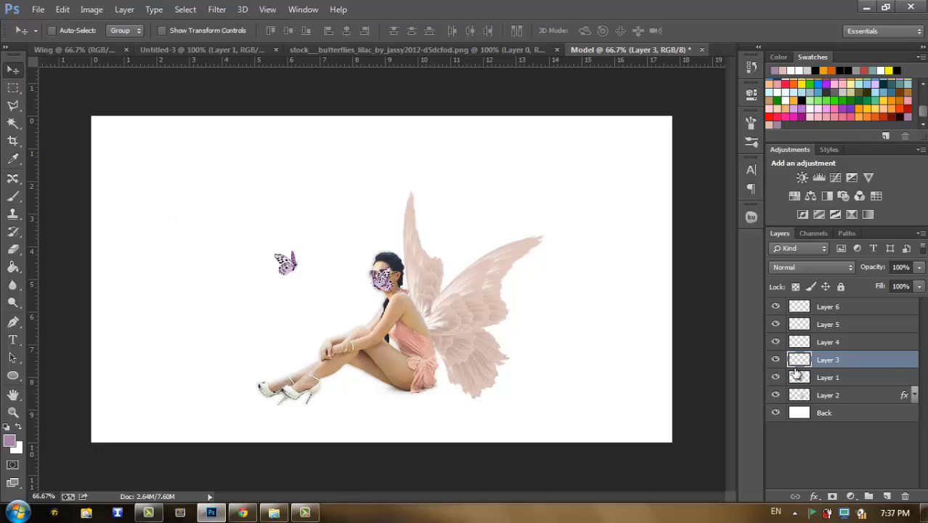
left_click_drag(452, 336, 452, 275)
left_click(840, 345)
left_click_drag(432, 336, 337, 377)
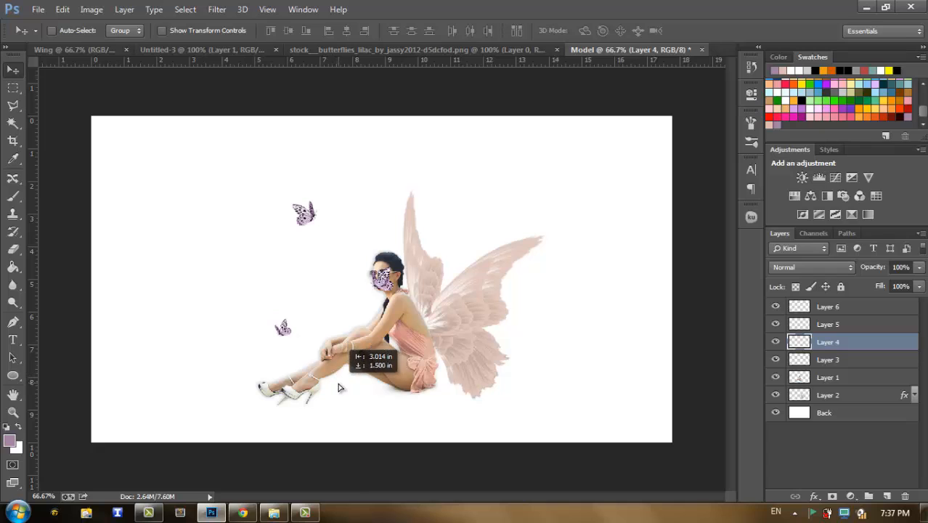
Move the Layer 5 butterfly to the right of the wings and the Layer 6 butterfly beside the toe of the woman's shoe.
left_click(842, 325)
left_click_drag(483, 306, 658, 322)
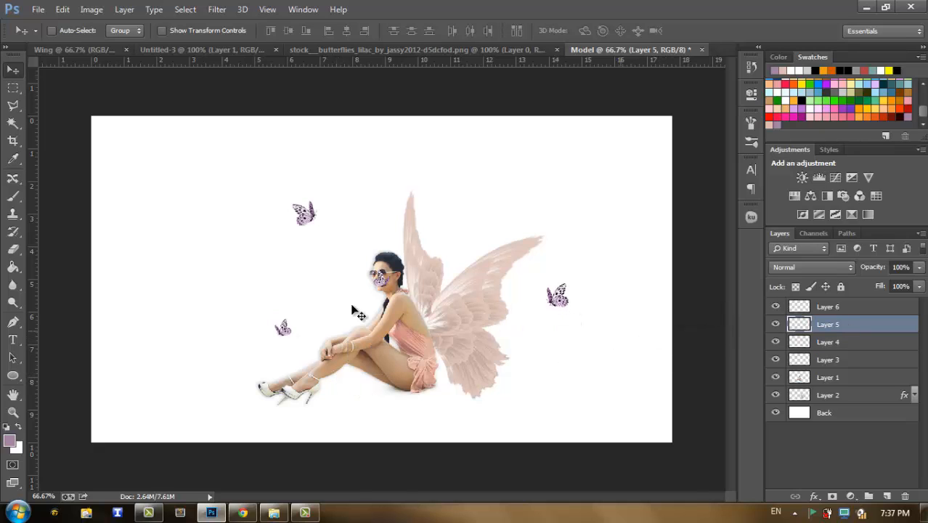
left_click(836, 308)
left_click_drag(422, 300, 298, 392)
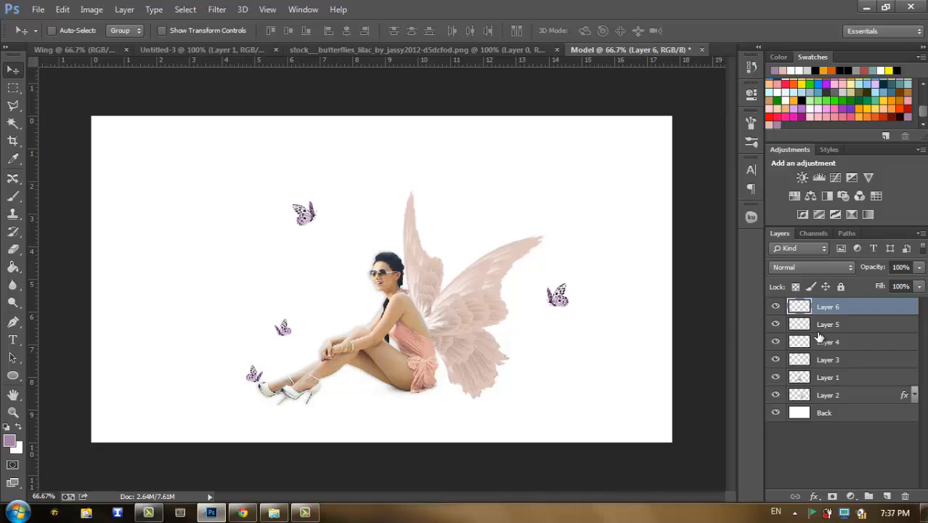
Duplicate the small butterfly on Layer 6 and move the copy up to just above the woman's knee.
key("ctrl+j")
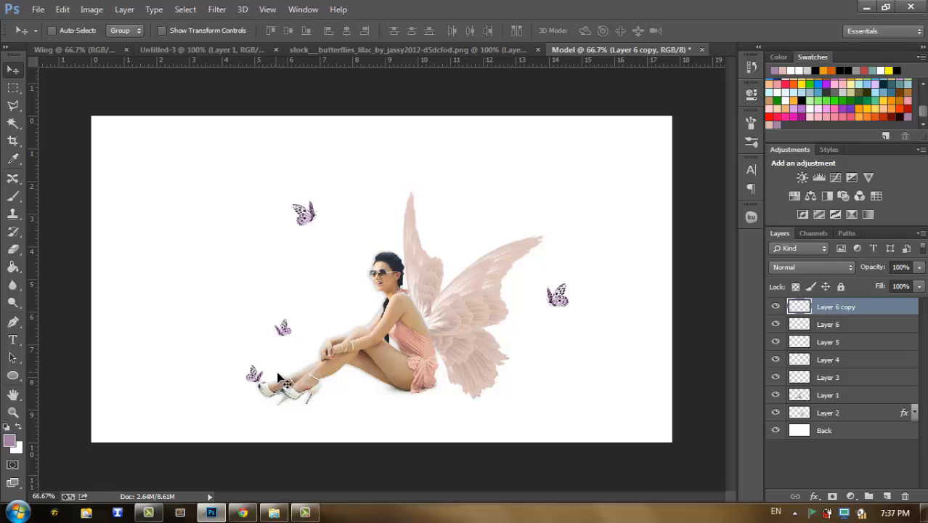
left_click_drag(278, 375, 370, 336)
key("Up")
key("Up")
key("Up")
key("Up")
key("Up")
key("Up")
key("Up")
key("Up")
key("Up")
key("Up")
key("Up")
key("Up")
key("Right")
key("Right")
key("Right")
key("Right")
key("Right")
key("Right")
key("Right")
Fine-tune the two small butterflies so one sits on the woman's knee and the Layer 6 one on her shoe's toe.
left_click(13, 411)
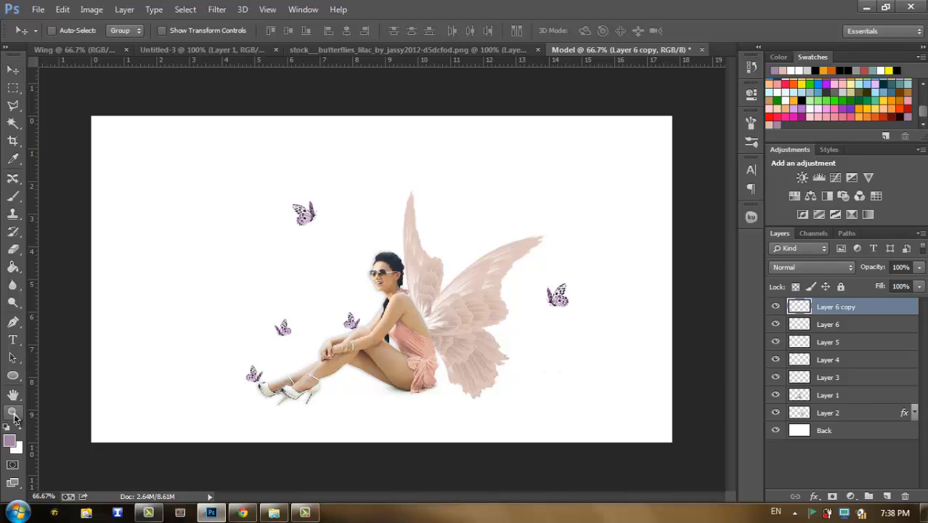
left_click(336, 330)
left_click(336, 330)
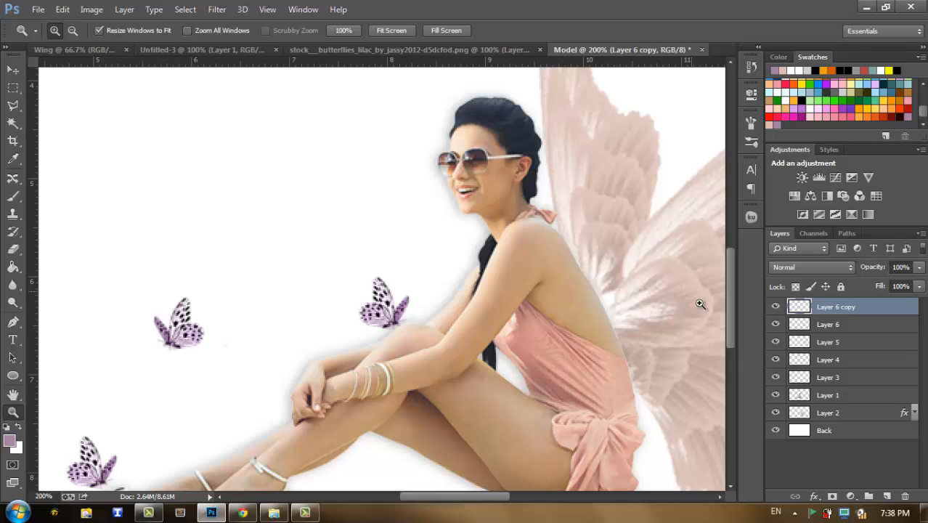
left_click_drag(734, 298, 731, 310)
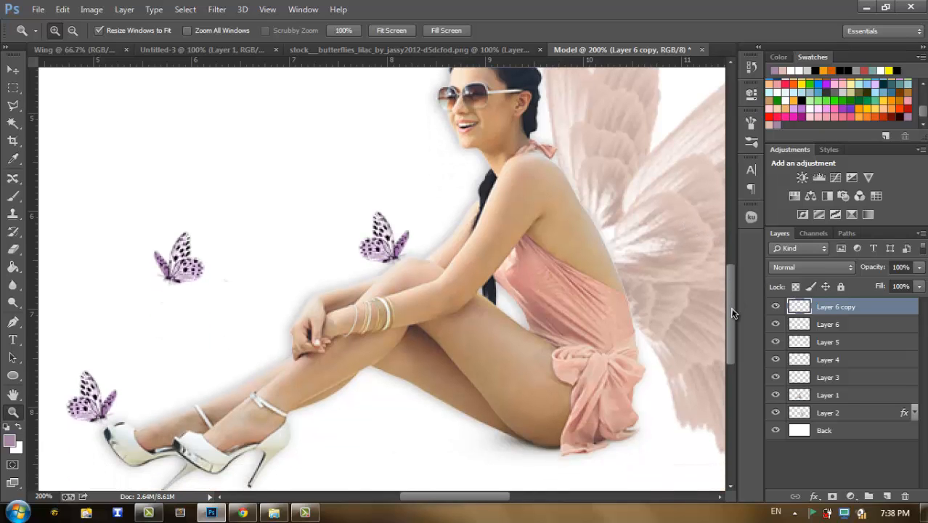
left_click(12, 70)
left_click_drag(405, 252, 409, 245)
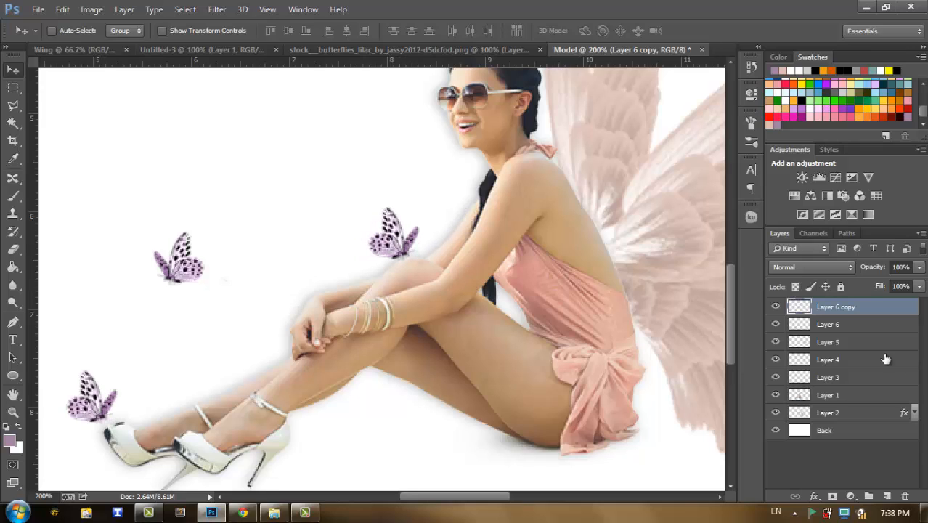
left_click(859, 333)
left_click_drag(95, 402, 113, 405)
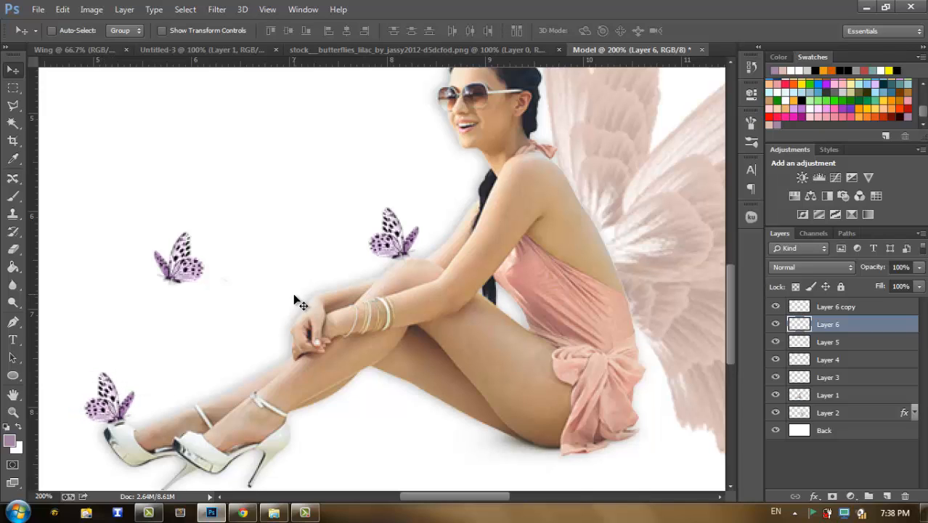
Move the Layer 5 butterfly above the wings, and place a duplicate of it above the woman's head near the canvas's upper edge.
left_click(13, 394)
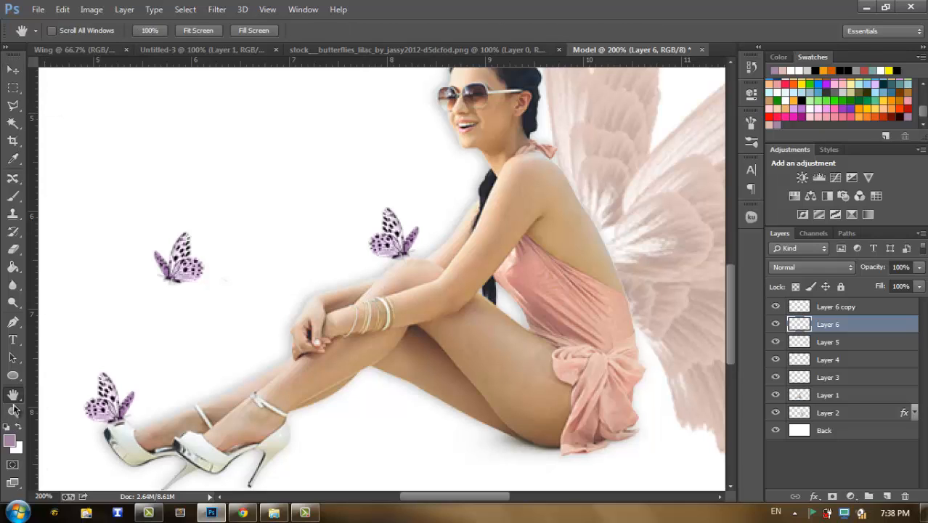
left_click(13, 412)
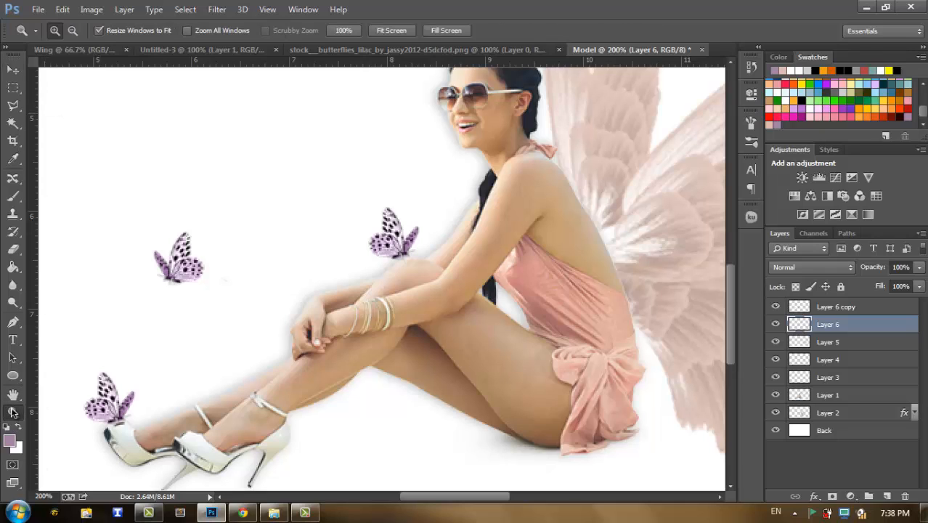
left_click(350, 314)
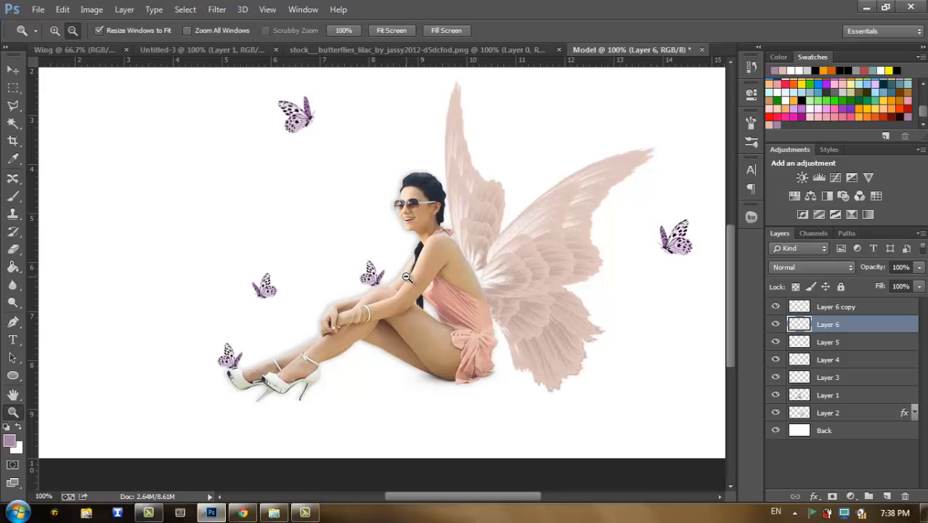
left_click(406, 277)
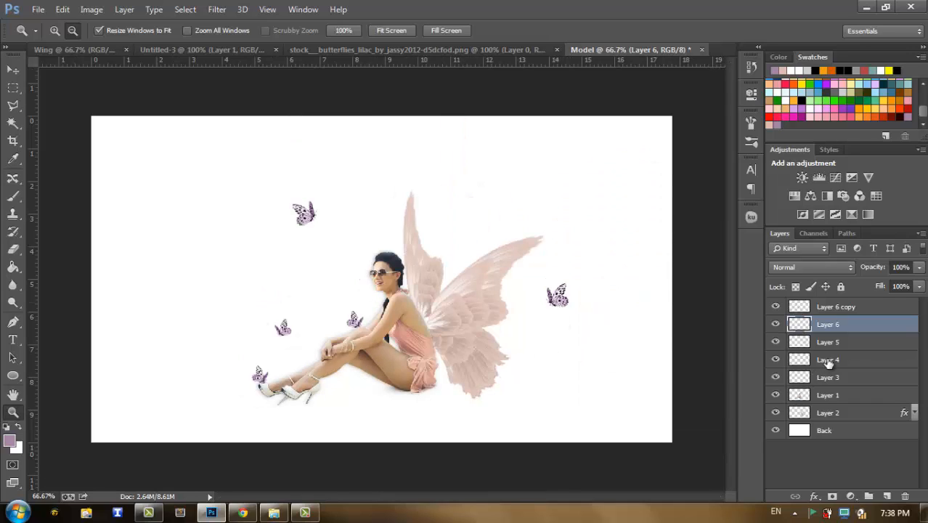
left_click(851, 347)
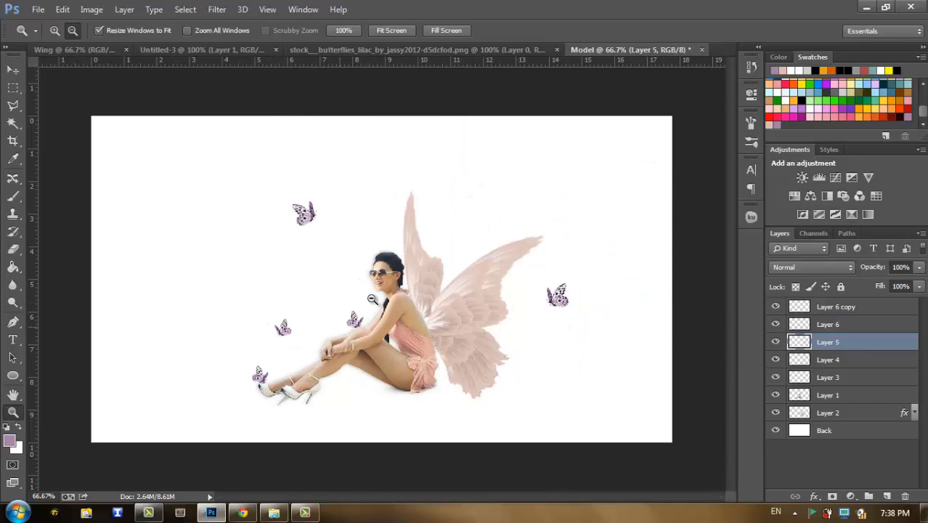
left_click(12, 69)
left_click_drag(320, 310, 269, 300)
left_click_drag(559, 357, 521, 252)
key("ctrl+j")
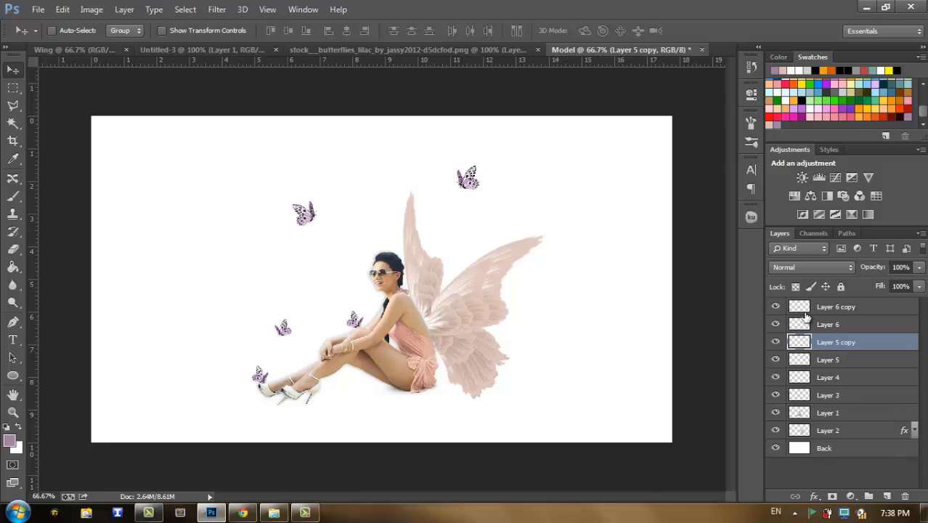
left_click_drag(489, 219, 402, 188)
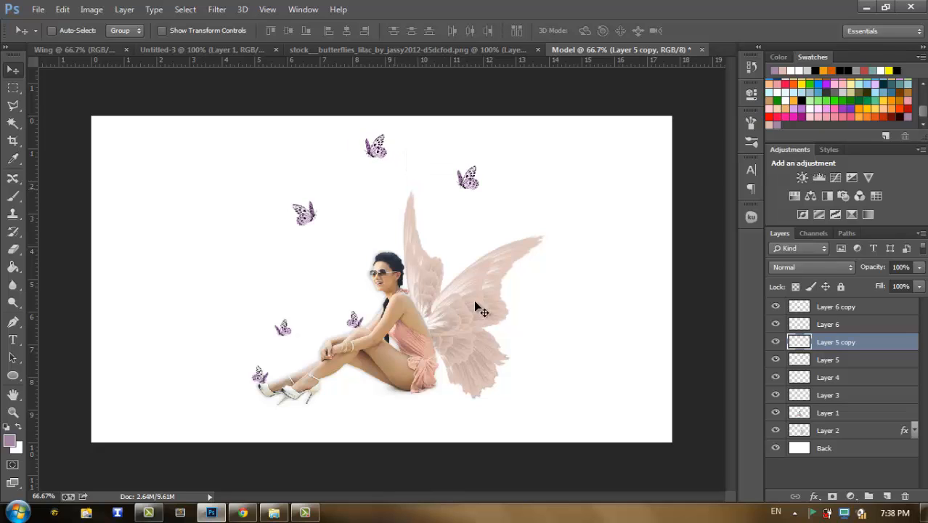
Move the Layer 4 butterfly below the wings and place a duplicate of it beneath the woman's bent legs.
left_click(842, 360)
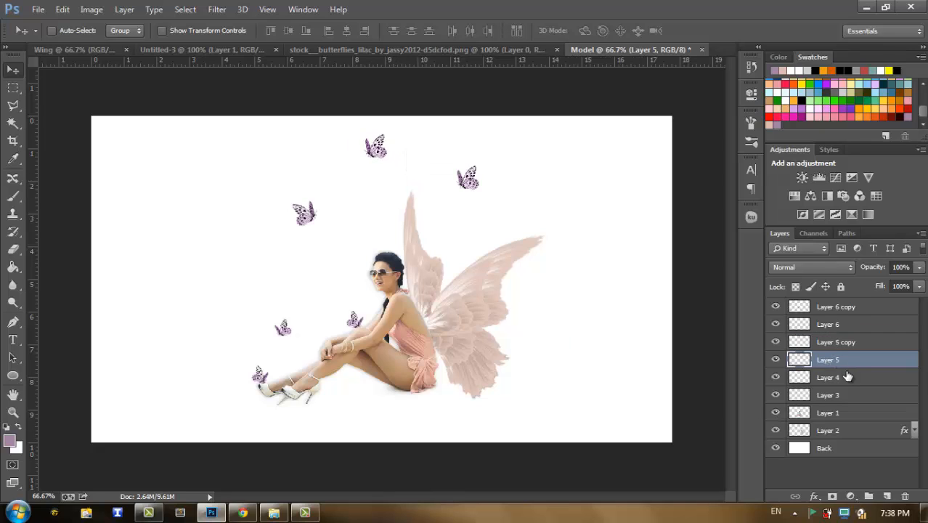
left_click(846, 377)
left_click_drag(331, 234, 447, 328)
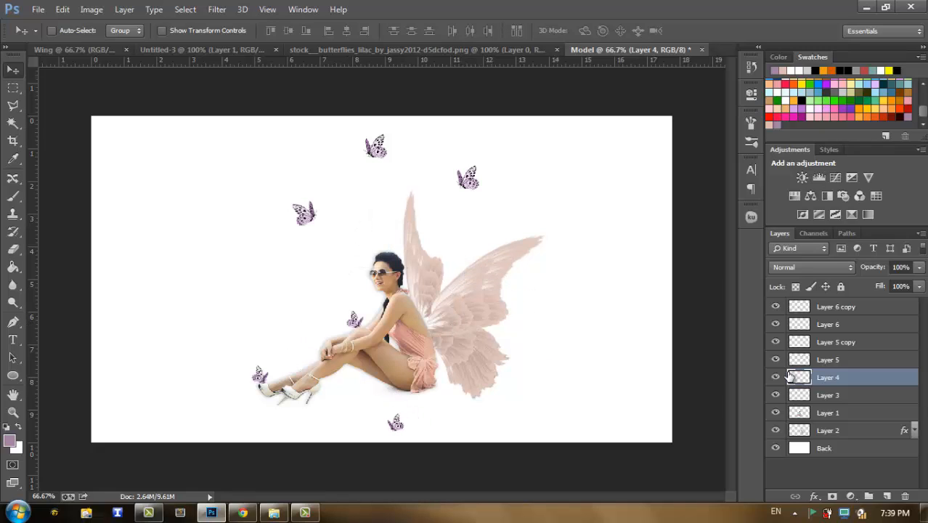
key("ctrl+j")
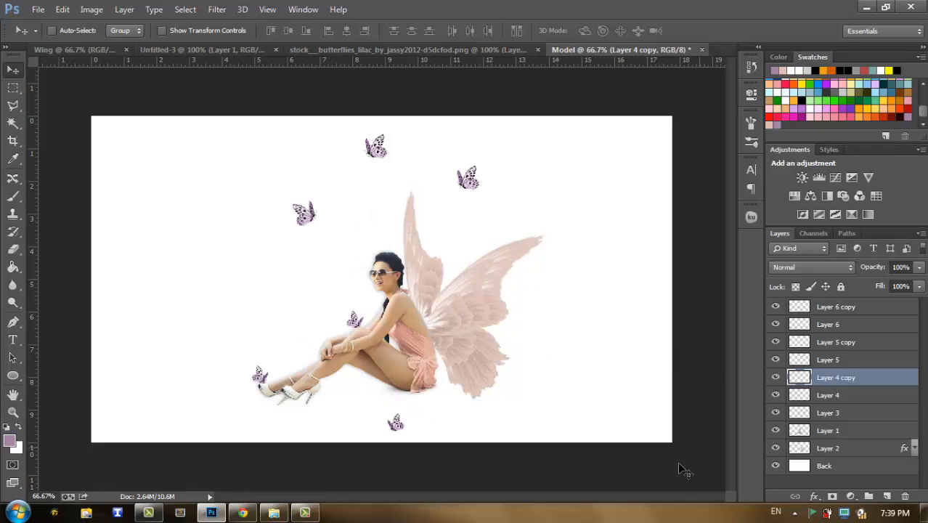
left_click_drag(441, 426, 393, 384)
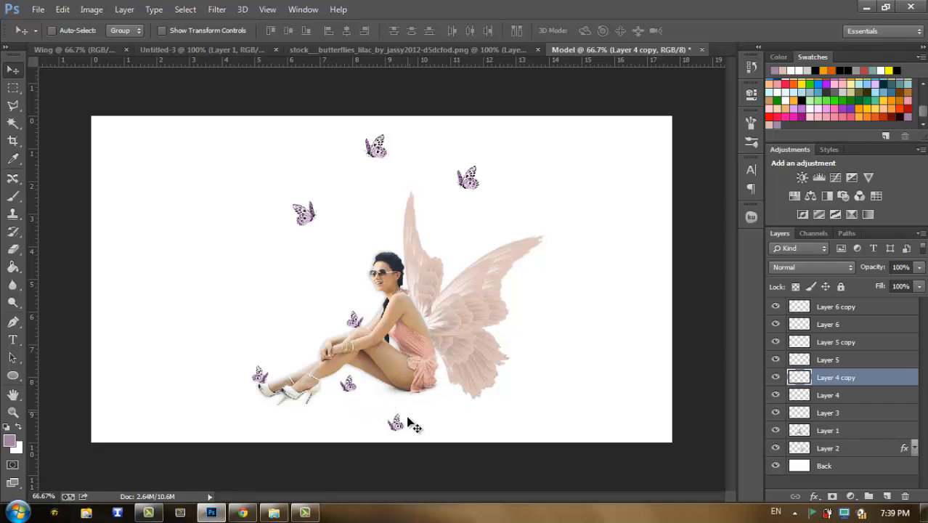
left_click(868, 395)
left_click_drag(434, 428, 477, 415)
Duplicate the Layer 3 butterfly, placing the original near the canvas's upper-left corner and the copy in front of the woman's face.
left_click(820, 414)
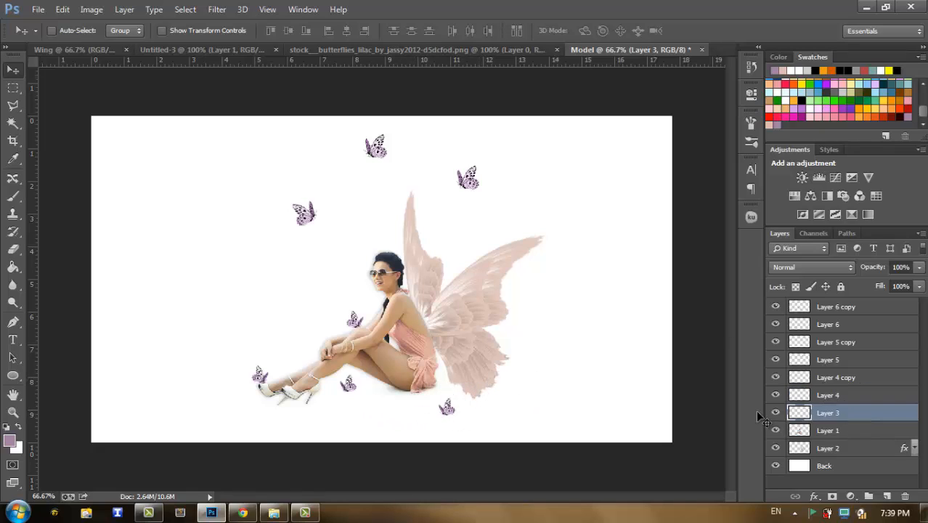
mouse_move(507, 234)
left_mouse_down()
mouse_move(476, 237)
mouse_move(503, 251)
mouse_move(534, 237)
mouse_move(497, 296)
mouse_move(471, 408)
mouse_move(605, 422)
mouse_move(480, 240)
mouse_move(472, 270)
mouse_move(515, 293)
mouse_move(516, 248)
left_mouse_up()
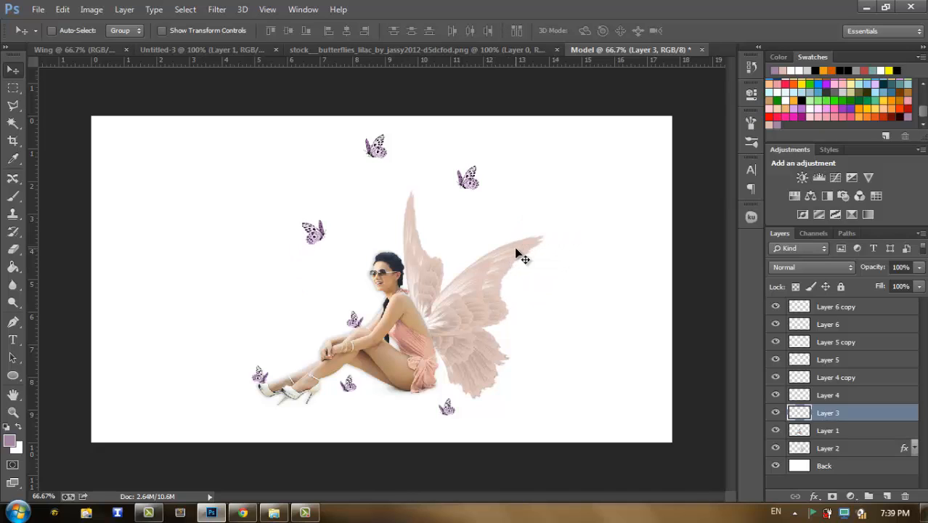
key("ctrl+j")
left_click(853, 430)
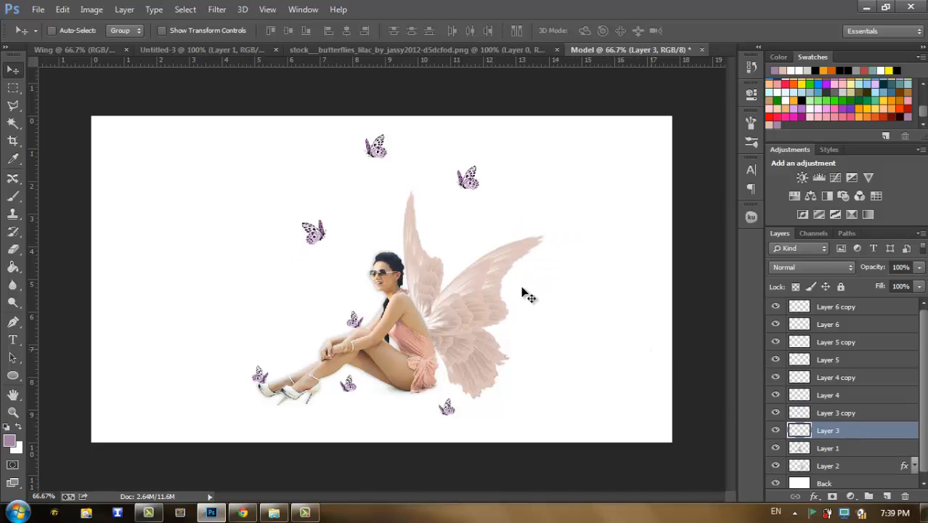
left_click_drag(308, 287, 242, 204)
left_click(847, 418)
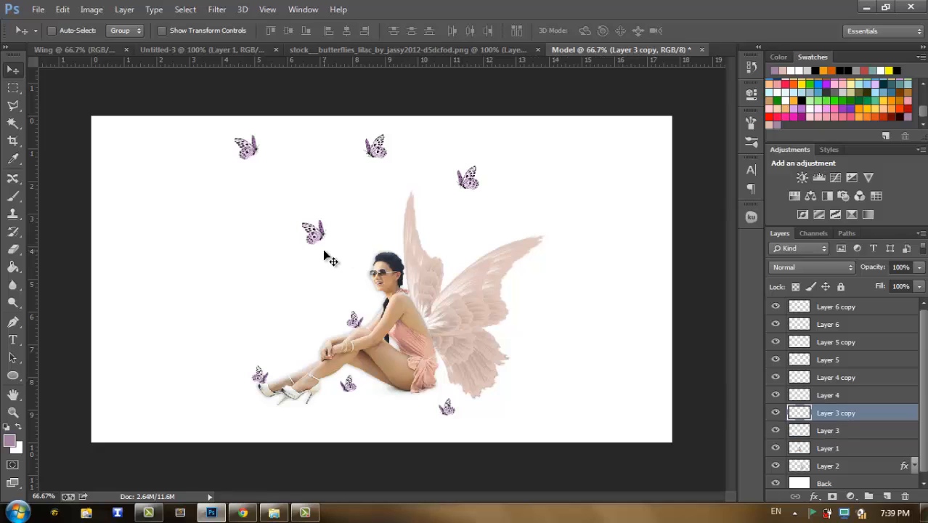
left_click_drag(325, 255, 312, 288)
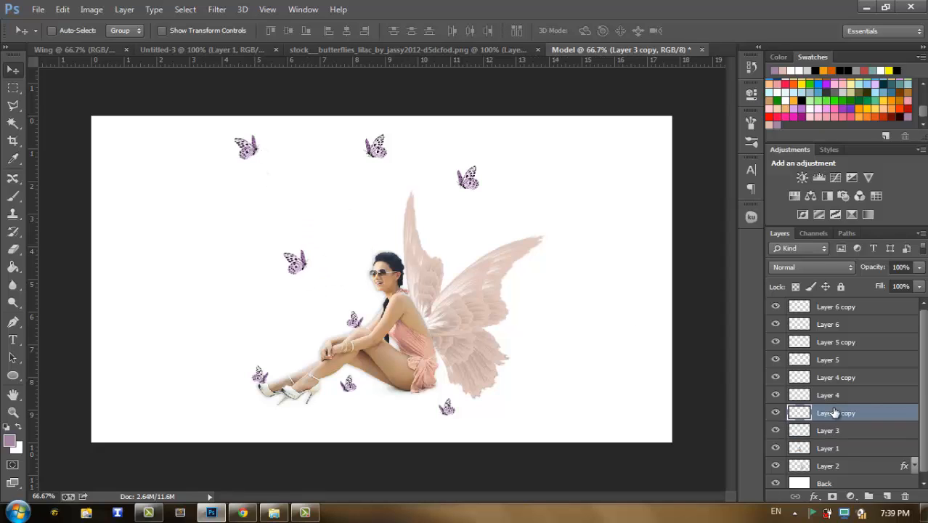
Lower the Layer 4 butterfly slightly and move the Layer 3 butterfly above the wings near the canvas's upper edge.
left_click(863, 398)
mouse_move(287, 169)
left_mouse_down()
mouse_move(303, 182)
mouse_move(296, 179)
left_mouse_up()
left_click(865, 415)
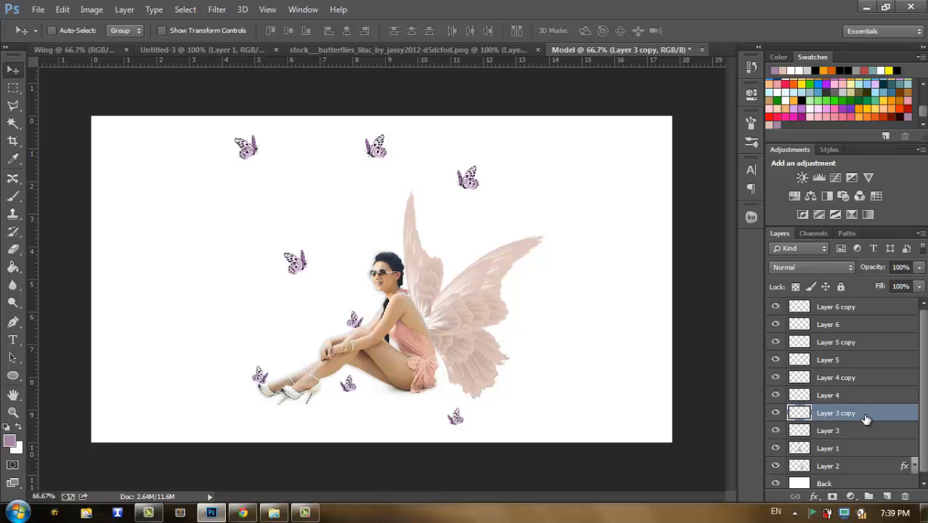
left_click_drag(338, 194, 508, 184)
left_click(843, 434)
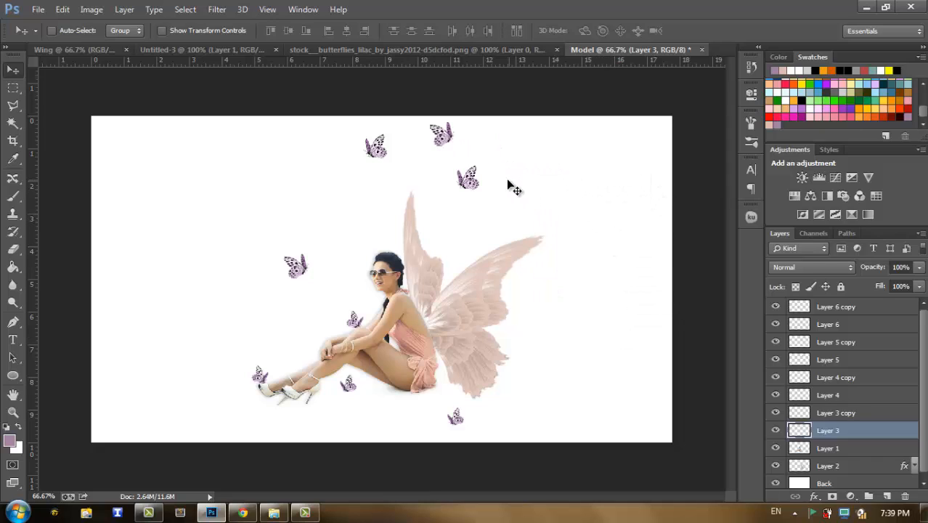
Move the Layer 5 copy butterfly to the left, above and in front of the woman's head.
left_click(849, 312)
left_click(851, 345)
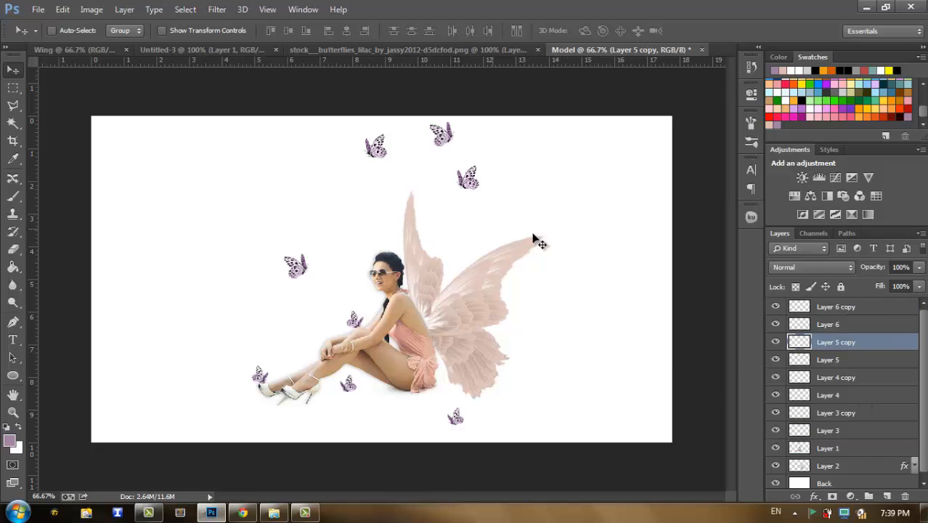
left_click(776, 341)
left_click(775, 342)
left_click_drag(389, 195, 350, 202)
Duplicate the Layer 3 copy butterfly and place the new one just above the tip of the right wing.
left_click(851, 433)
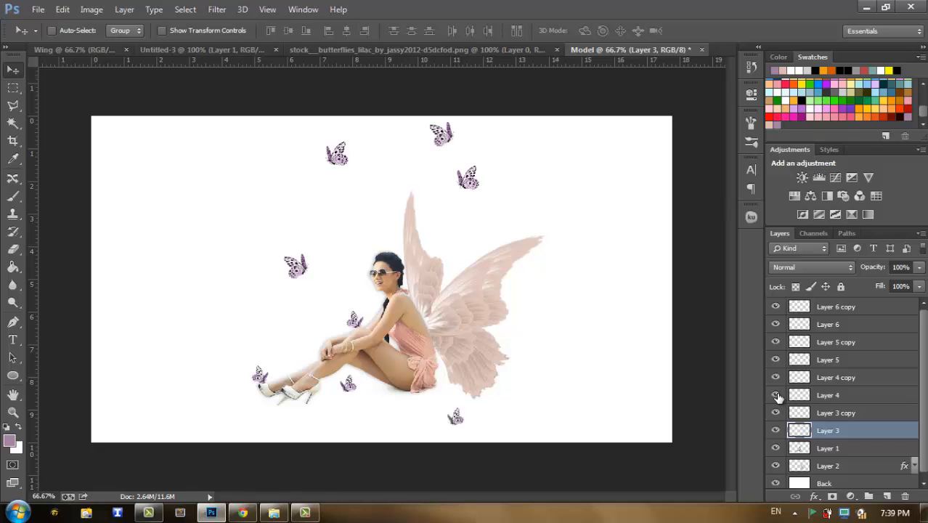
left_click(846, 414)
key("ctrl+j")
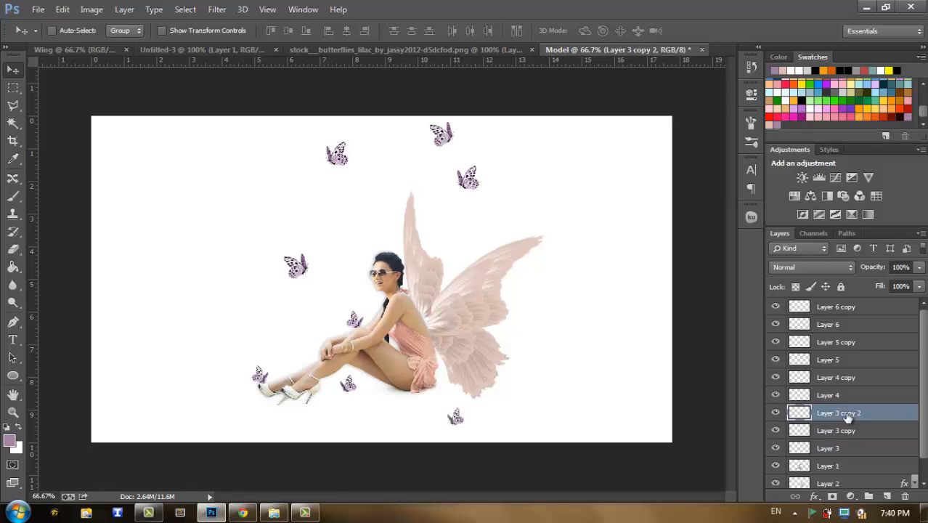
left_click_drag(384, 403, 389, 341)
key("ctrl+z")
left_click_drag(328, 263, 367, 236)
left_click_drag(402, 267, 561, 215)
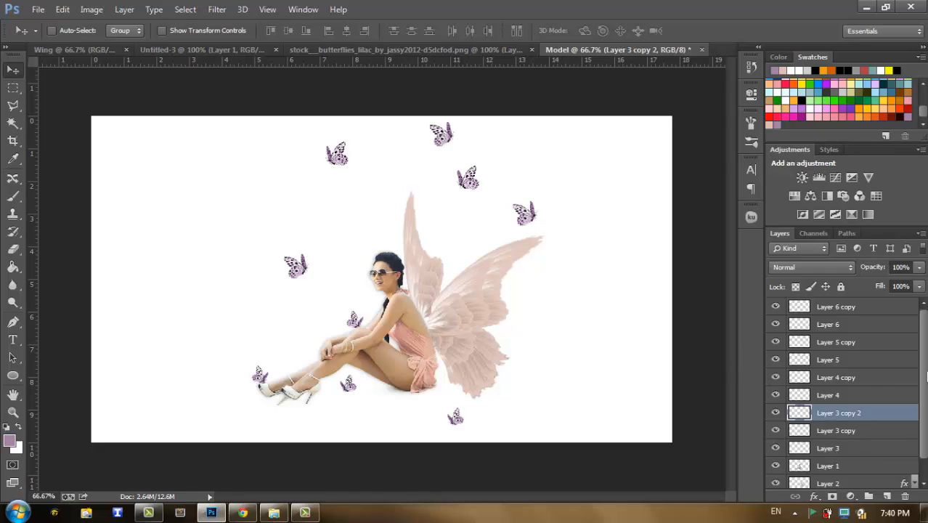
Group all the butterfly layers, from Layer 3 up to Layer 6 copy.
left_click_drag(922, 378, 923, 394)
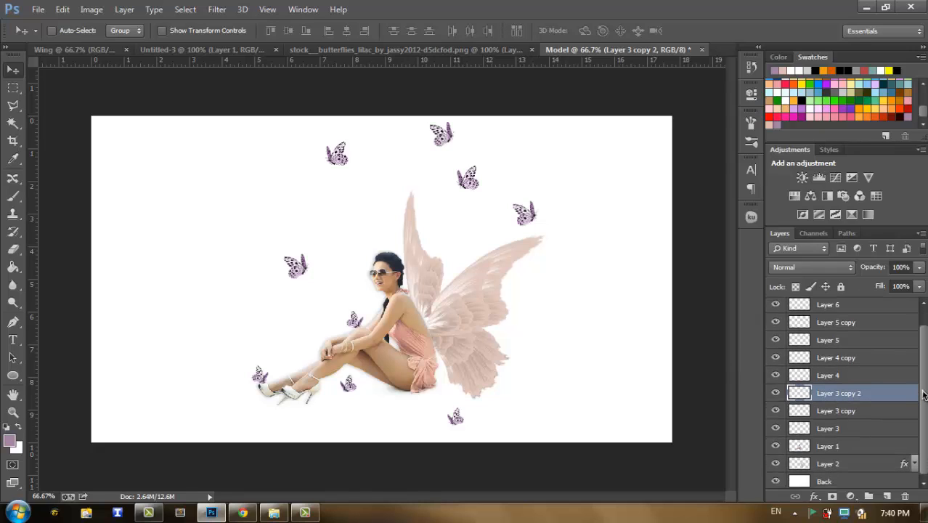
left_click(849, 429)
left_click(842, 411, "shift")
left_click(841, 394, "shift")
left_click(842, 375, "shift")
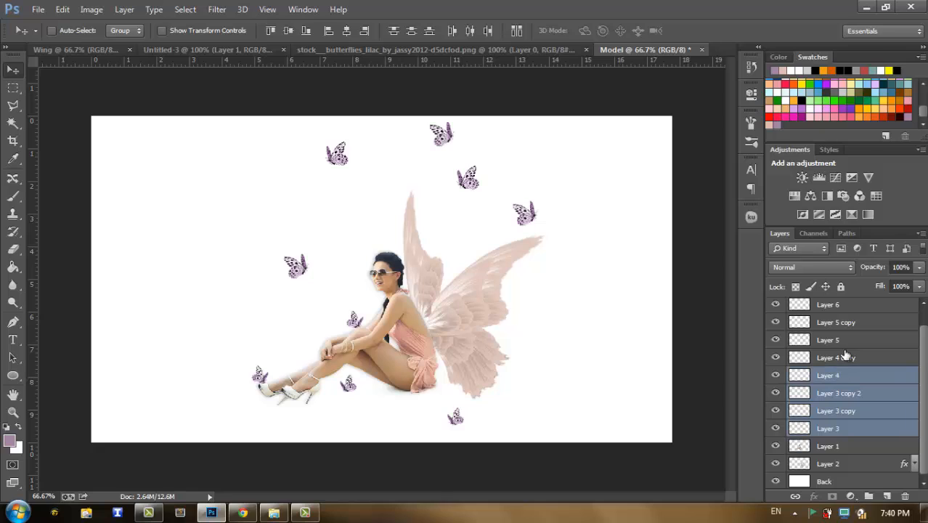
left_click(845, 356, "shift")
left_click(842, 339, "shift")
left_click(846, 322, "shift")
left_click_drag(922, 348, 924, 325)
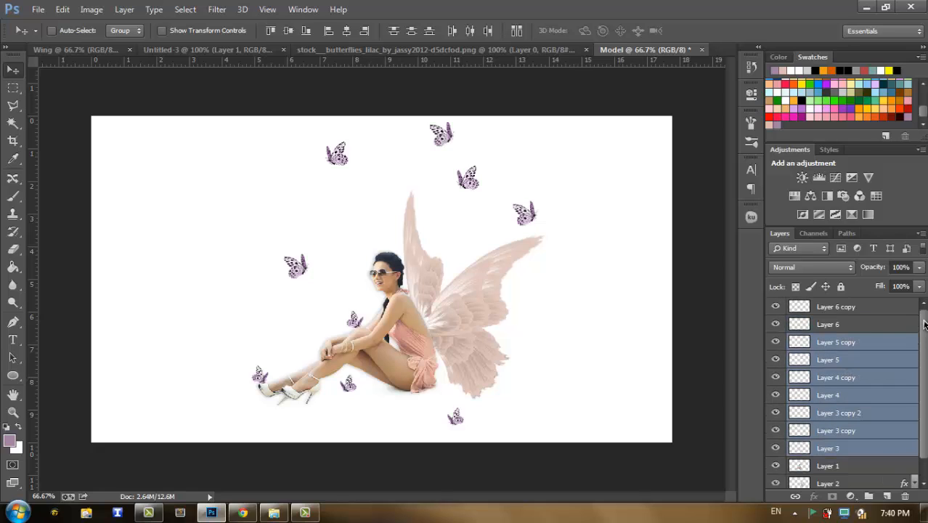
left_click(861, 327, "shift")
left_click(862, 309, "shift")
key("ctrl+g")
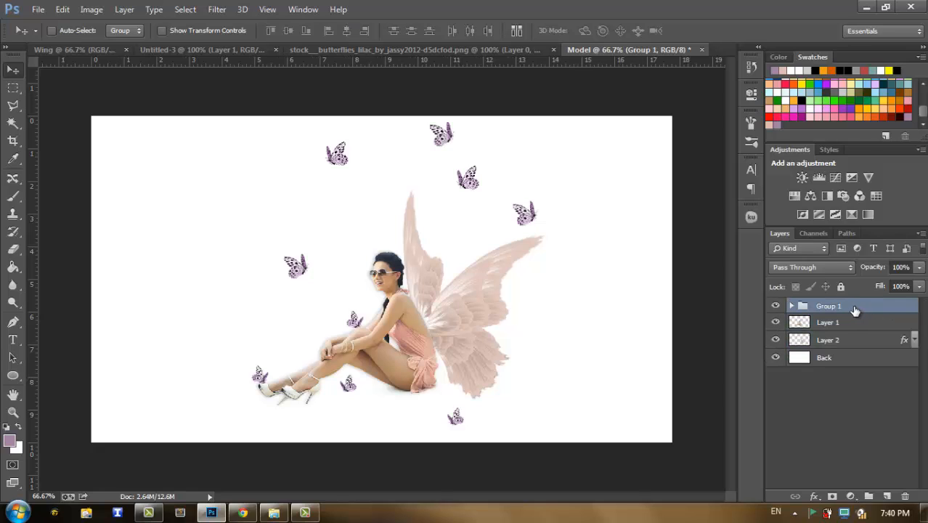
Check the butterfly group by toggling its visibility, and give it a red colour label.
left_click(805, 394)
left_click(777, 306)
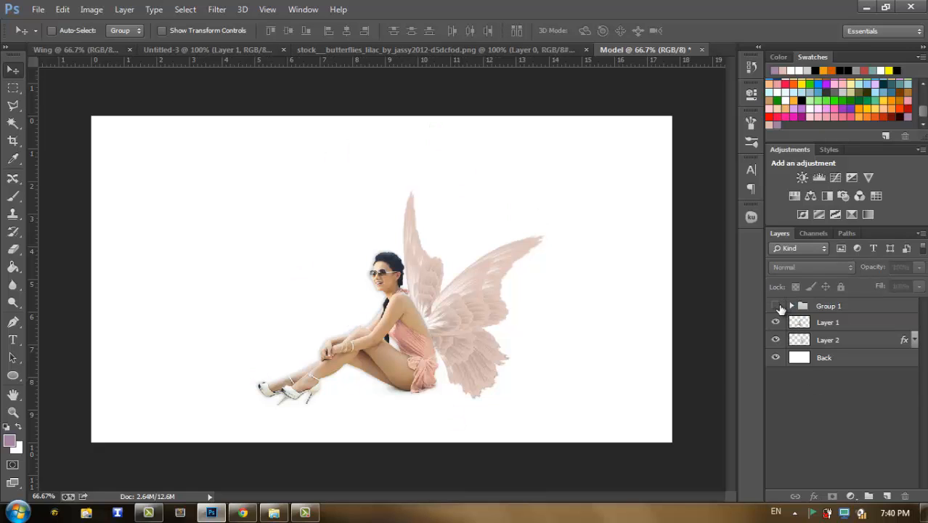
left_click(777, 306)
right_click(777, 307)
left_click(767, 369)
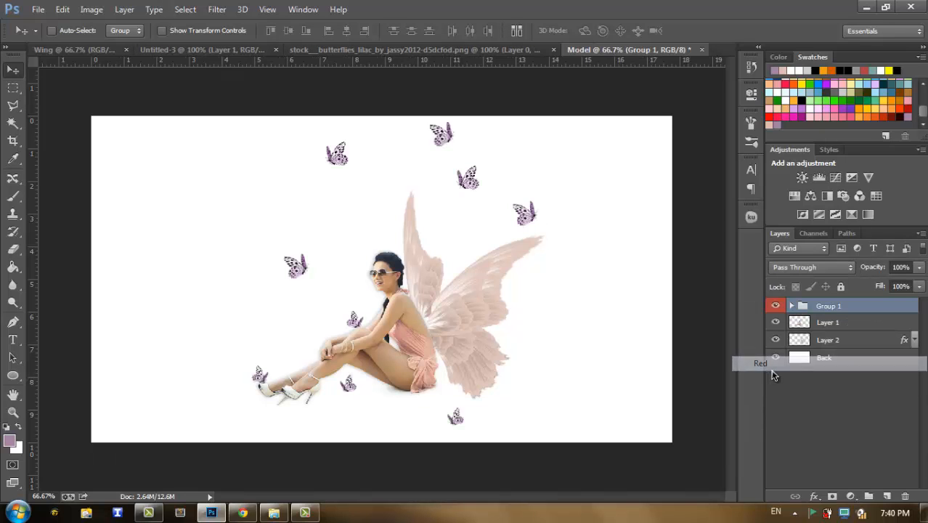
left_click(776, 322)
left_click(775, 322)
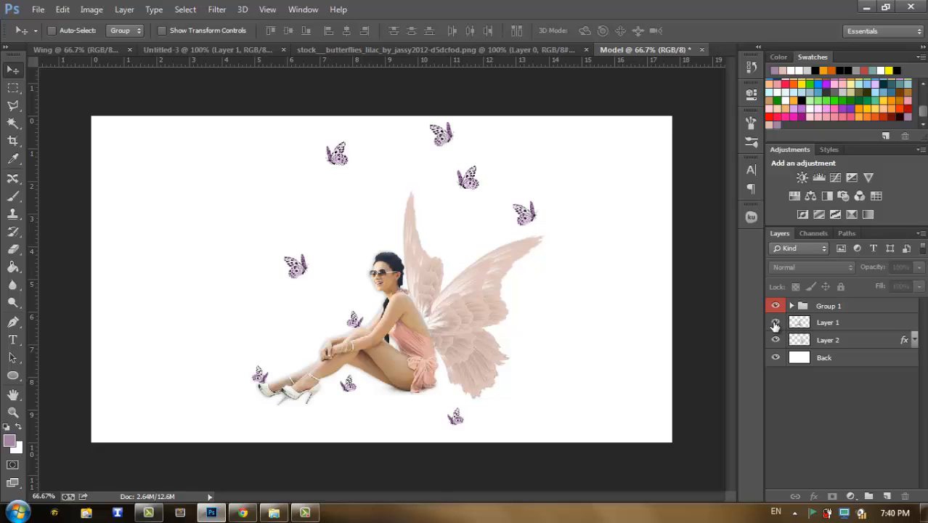
Fill the Back layer with the mauve foreground colour a281a2 using the Paint Bucket.
left_click(829, 343)
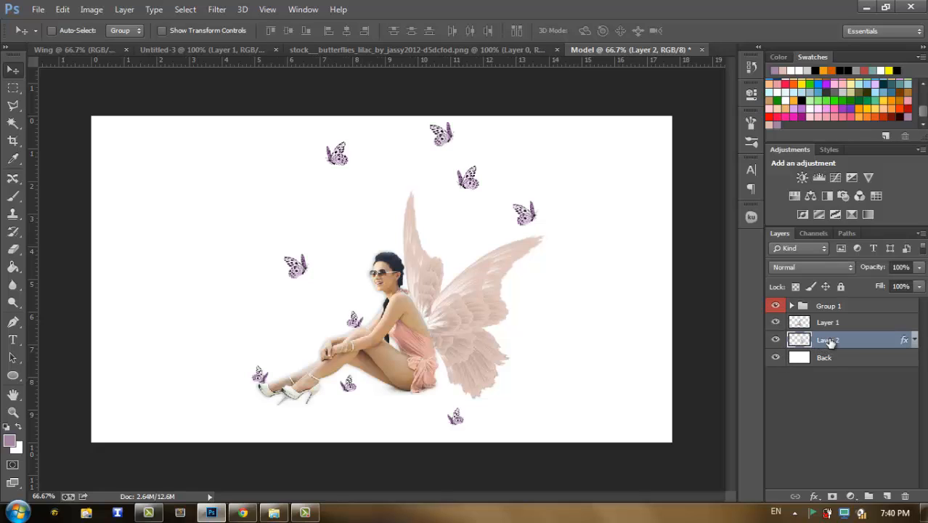
left_click(832, 358)
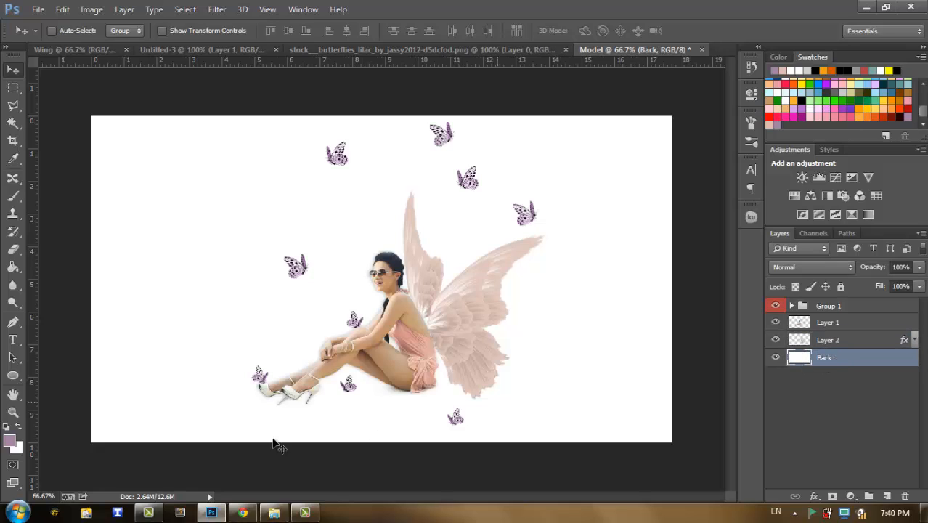
left_click(10, 442)
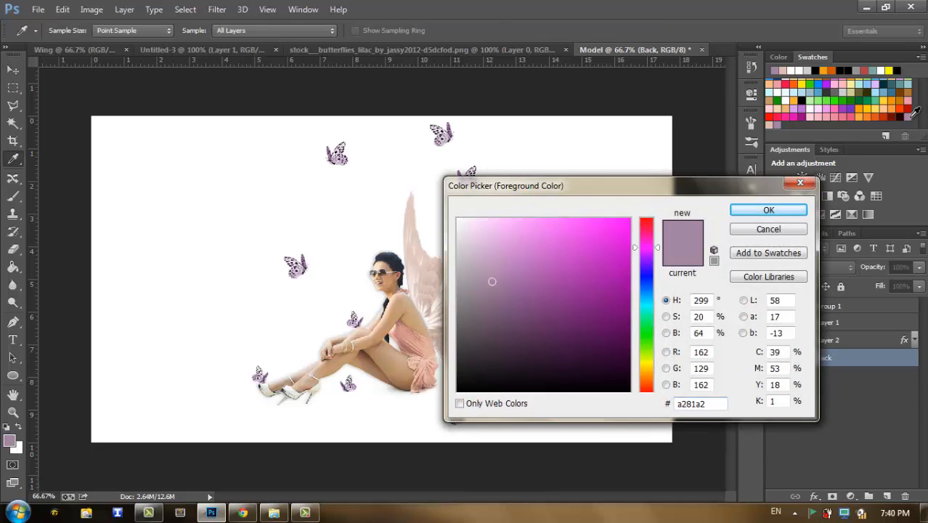
left_click(767, 210)
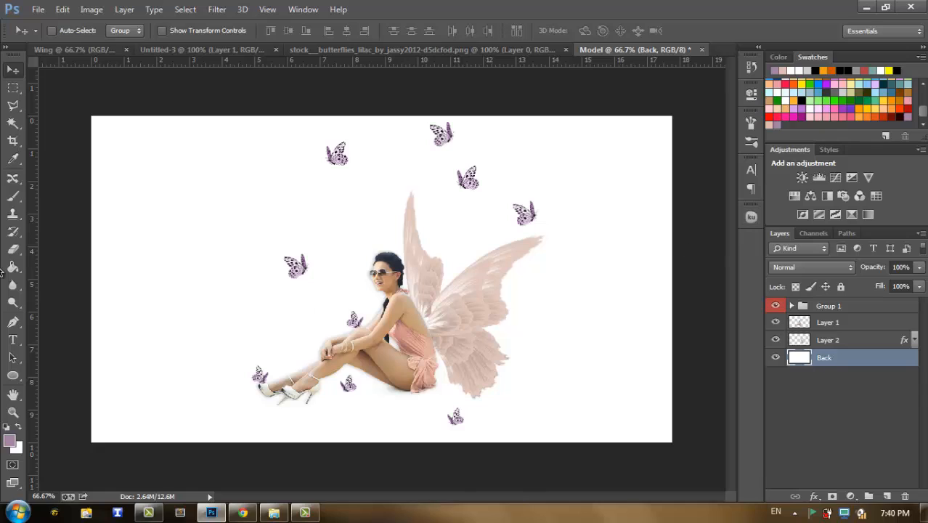
left_click(13, 284)
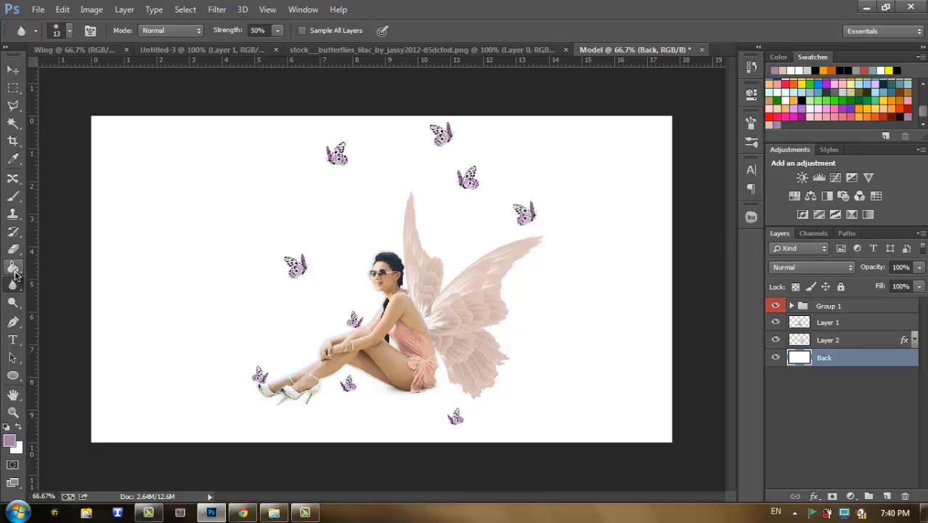
left_click(13, 267)
left_click(607, 290)
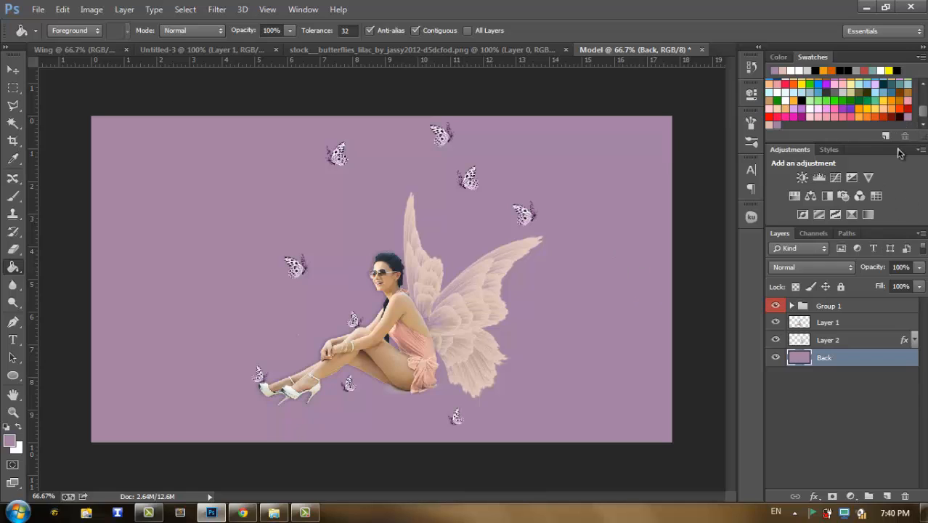
Add a Color Overlay effect in mauve a281a2 to the Layer 6 copy butterfly in Group 1.
left_click(791, 305)
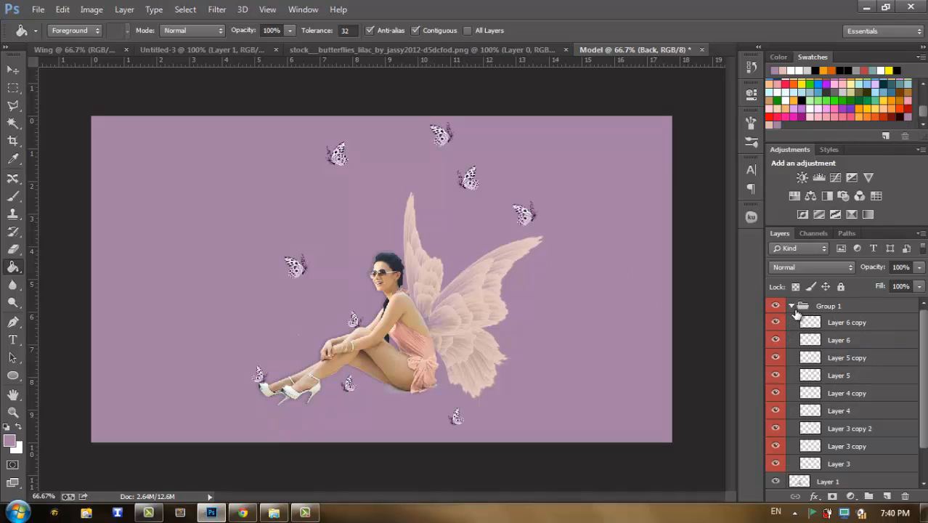
left_click(862, 324)
right_click(863, 325)
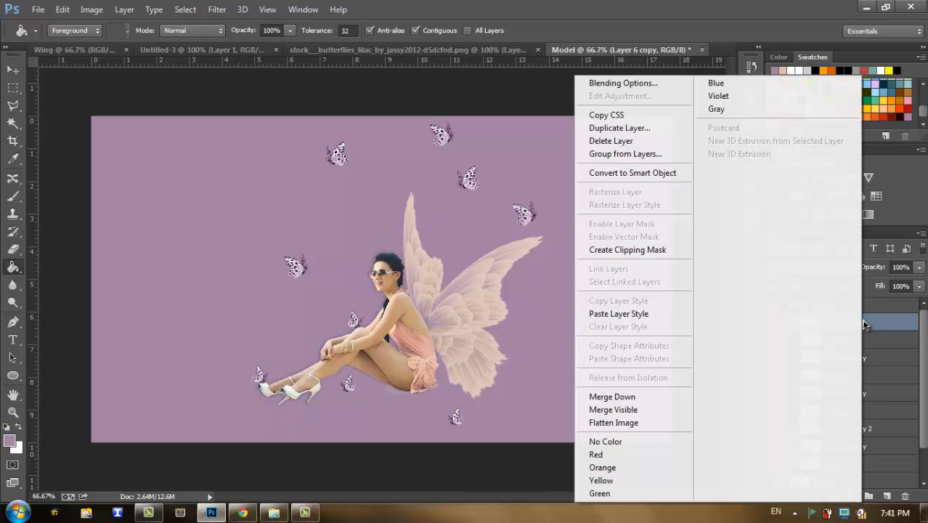
left_click(623, 82)
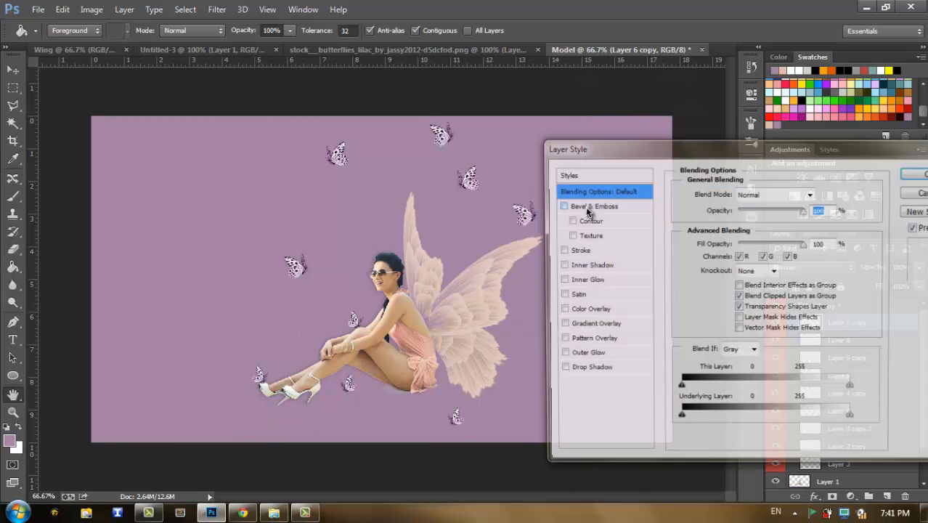
left_click_drag(714, 150, 374, 148)
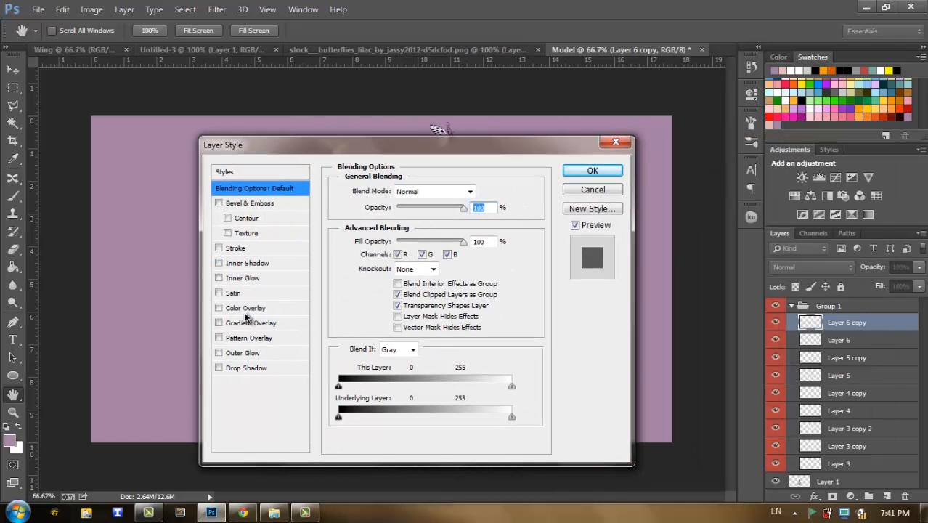
left_click(244, 307)
left_click(485, 194)
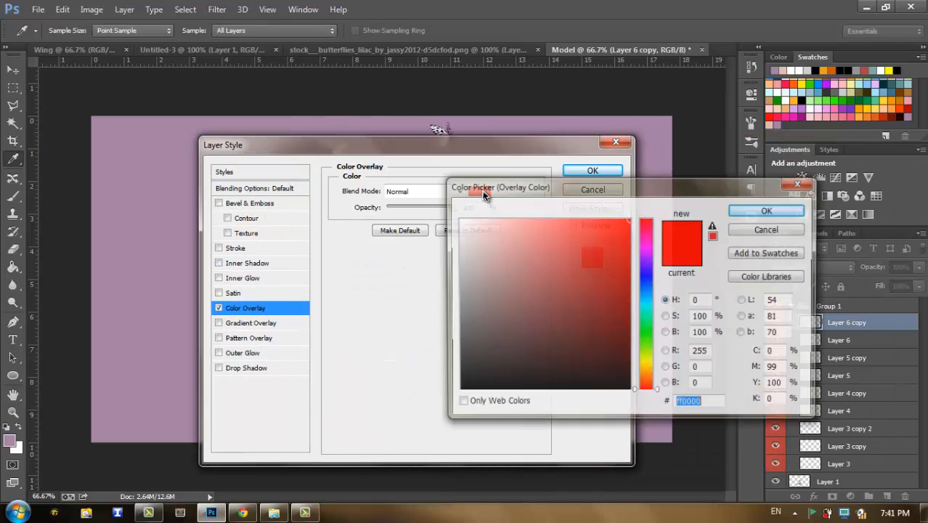
left_click(778, 126)
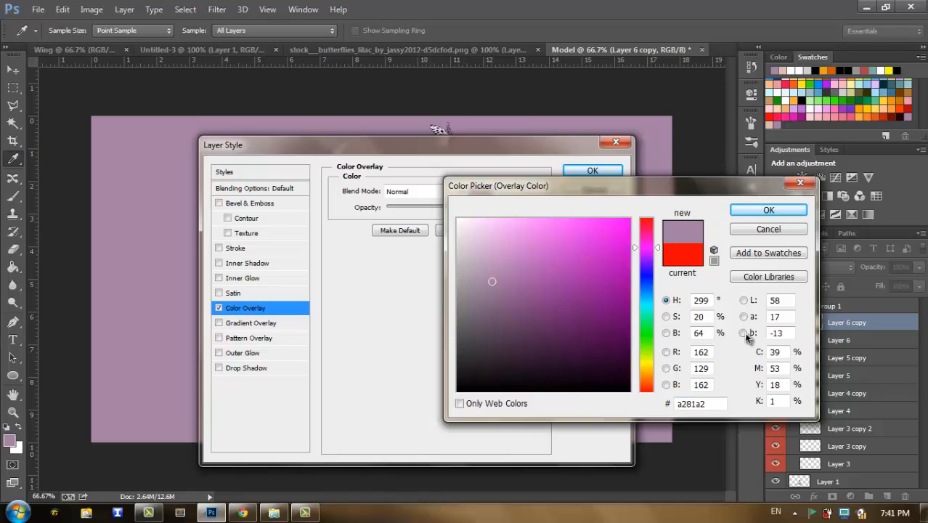
double_click(688, 404)
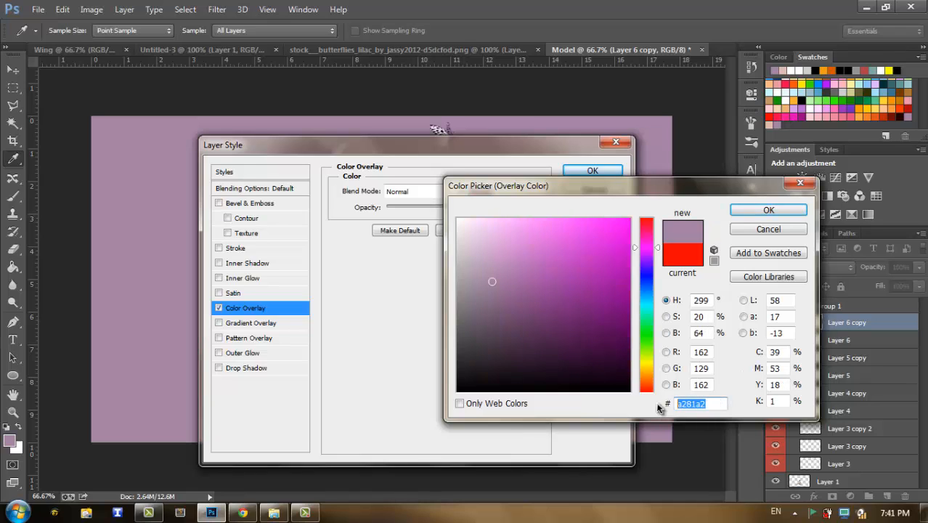
left_click(768, 210)
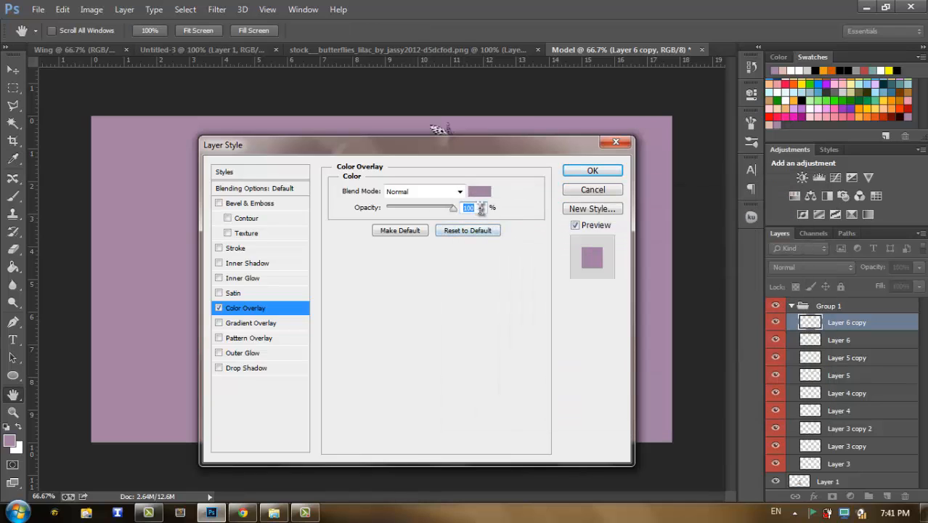
Set the Color Overlay opacity to 50%, apply the layer style and collapse the layer's effects list.
type("50")
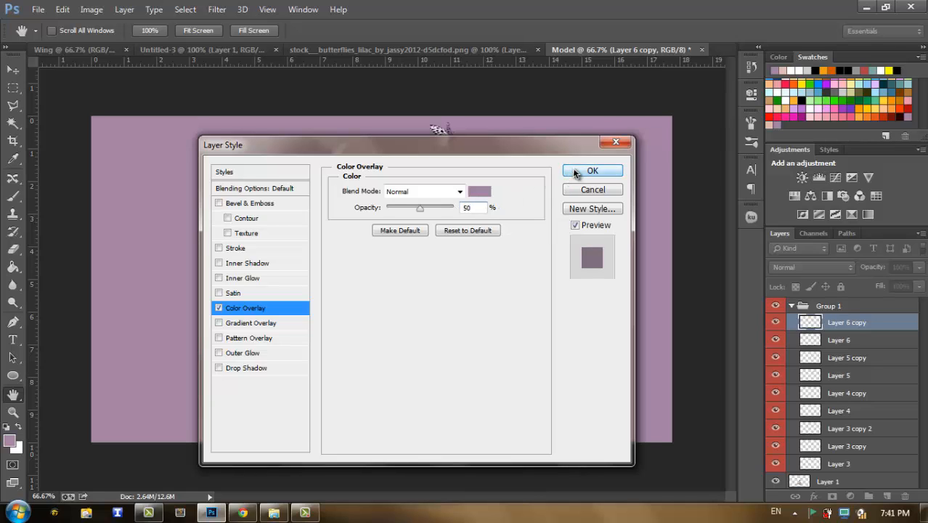
left_click(576, 172)
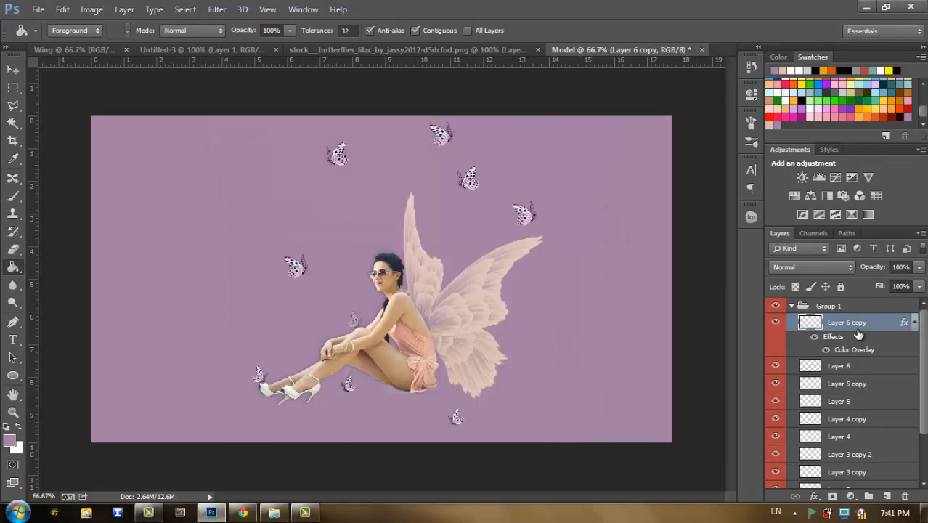
left_click(914, 323)
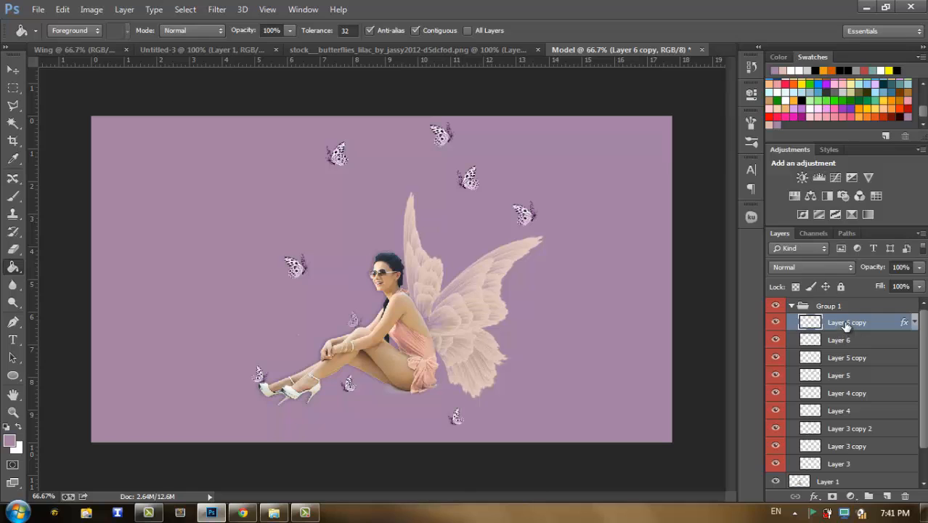
Copy the layer style of Layer 6 copy and paste it onto Layer 6 and Layer 5 copy.
right_click(846, 326)
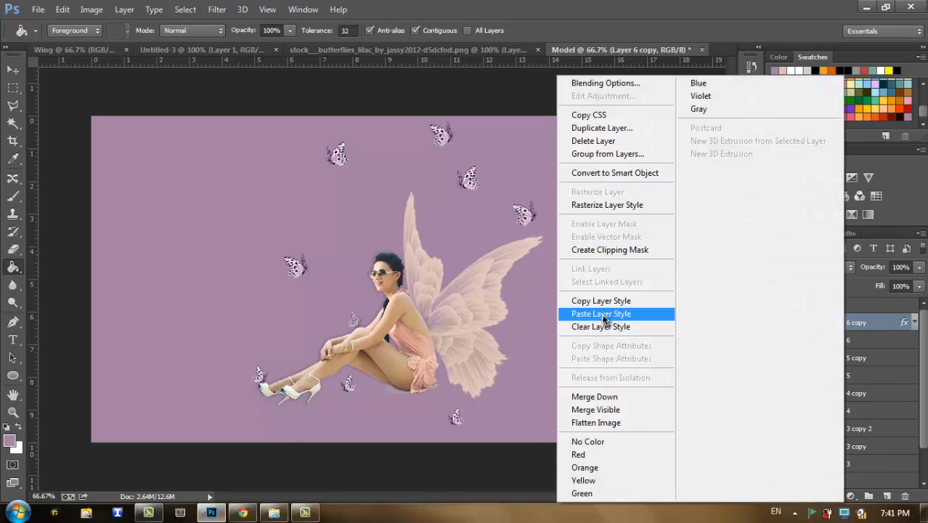
left_click(601, 301)
right_click(854, 340)
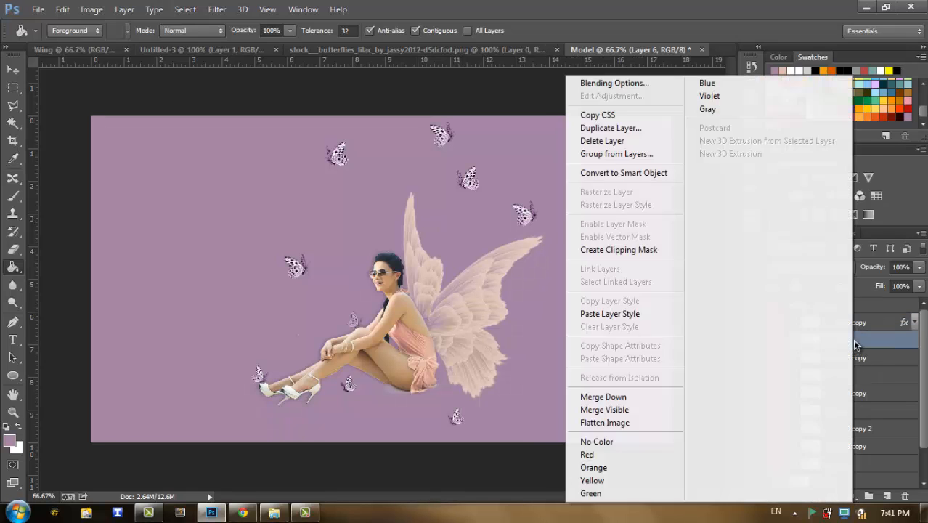
left_click(610, 313)
right_click(854, 392)
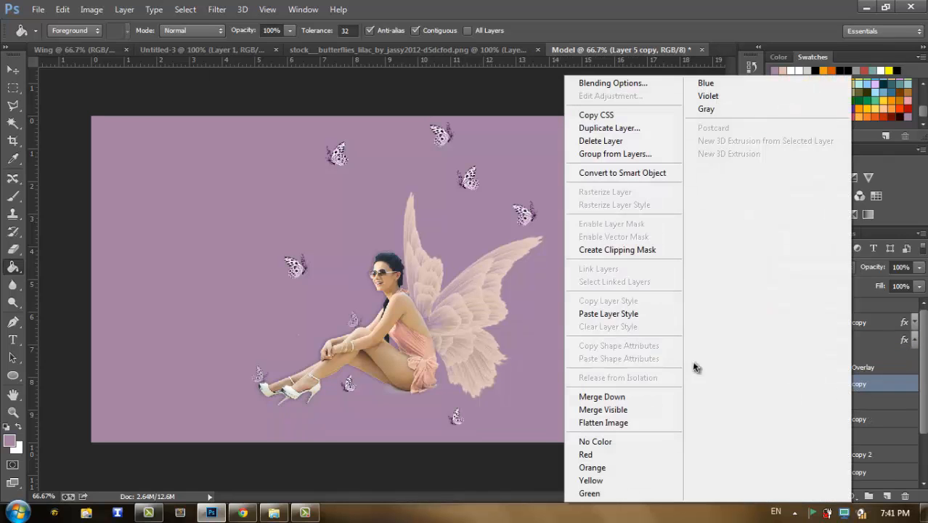
left_click(616, 318)
scroll(922, 403, "down", 1)
scroll(925, 403, "up", 2)
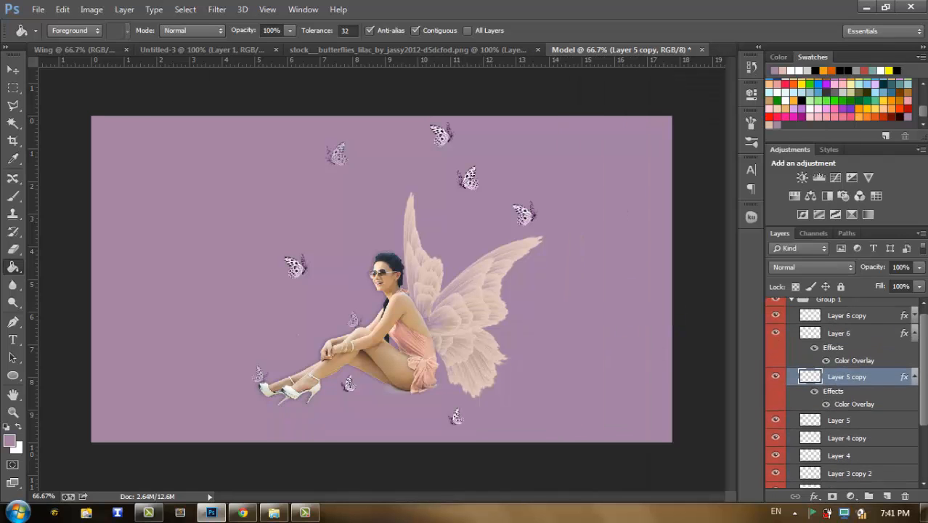
Collapse the effects lists of Layer 6 and Layer 5 copy, and paste the copied style onto Layer 5 and Layer 4 copy.
left_click(916, 336)
left_click(915, 351)
left_click_drag(922, 359, 922, 385)
right_click(838, 341)
left_click(616, 312)
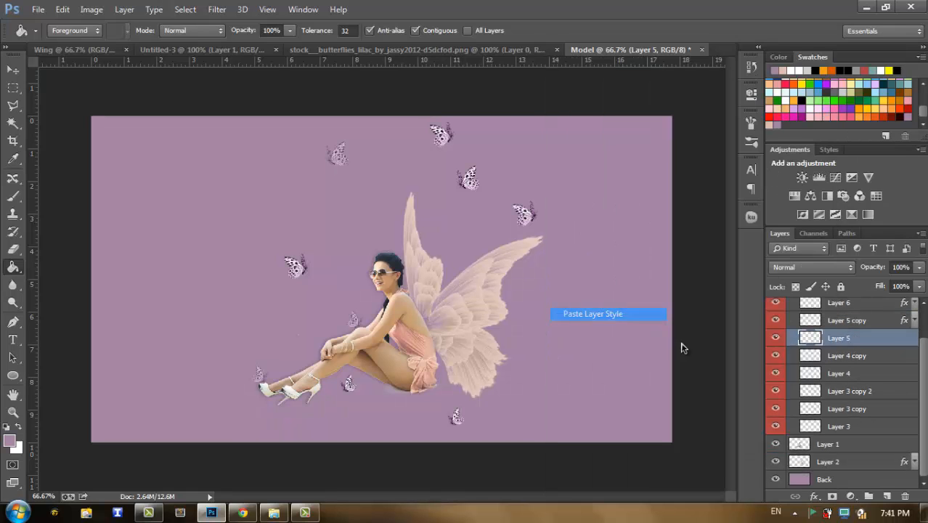
right_click(863, 385)
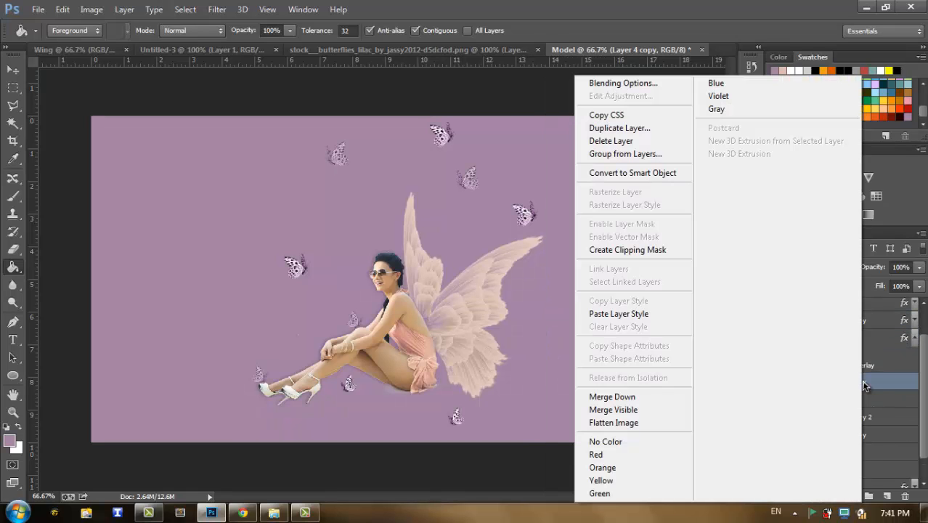
left_click(654, 316)
Paste the copied butterfly layer style onto Layer 4 and Layer 3 copy 2.
scroll(862, 379, "down", 2)
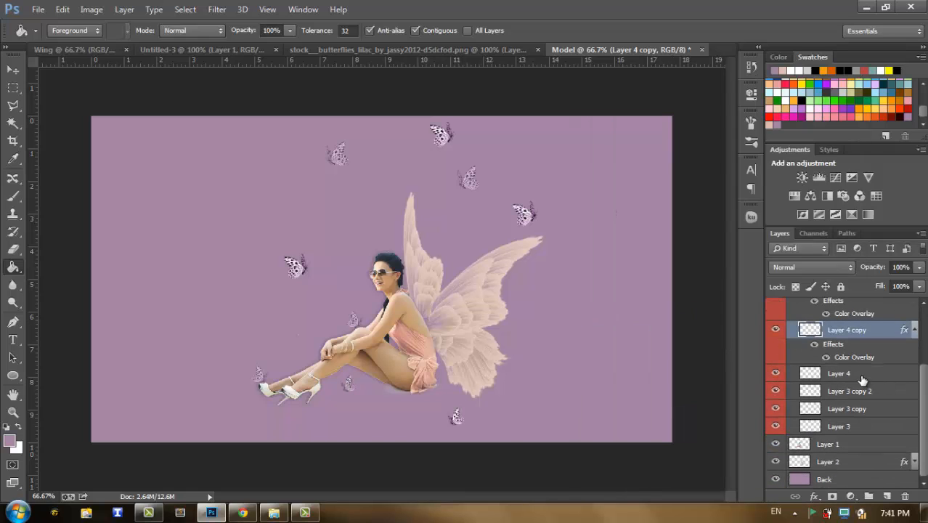
right_click(863, 378)
left_click(617, 313)
scroll(871, 401, "down", 2)
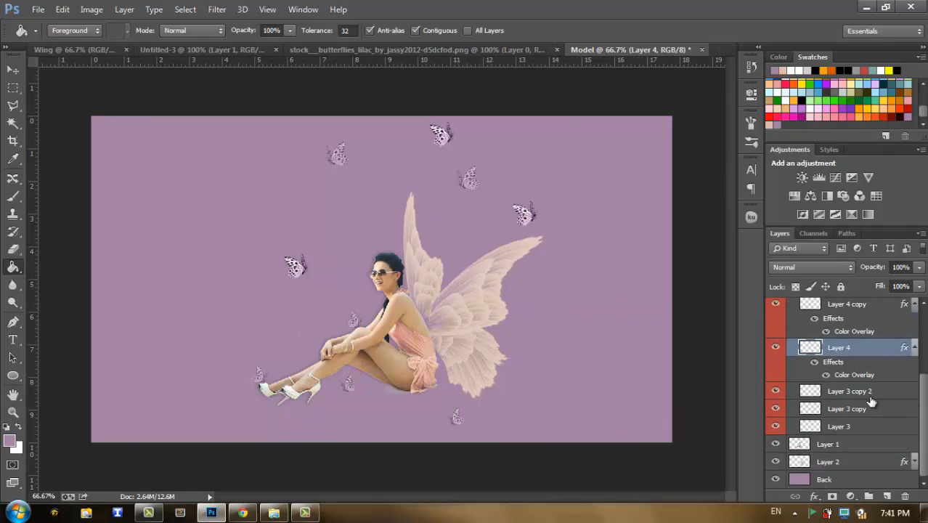
right_click(865, 392)
left_click(656, 327)
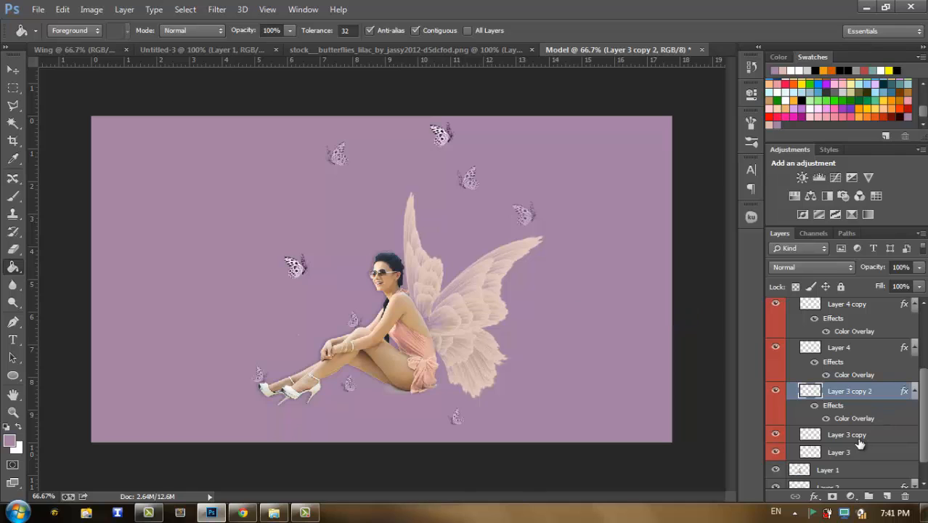
Paste the copied layer style onto the remaining butterfly layers, Layer 3 copy and Layer 3.
right_click(860, 440)
left_click(662, 249)
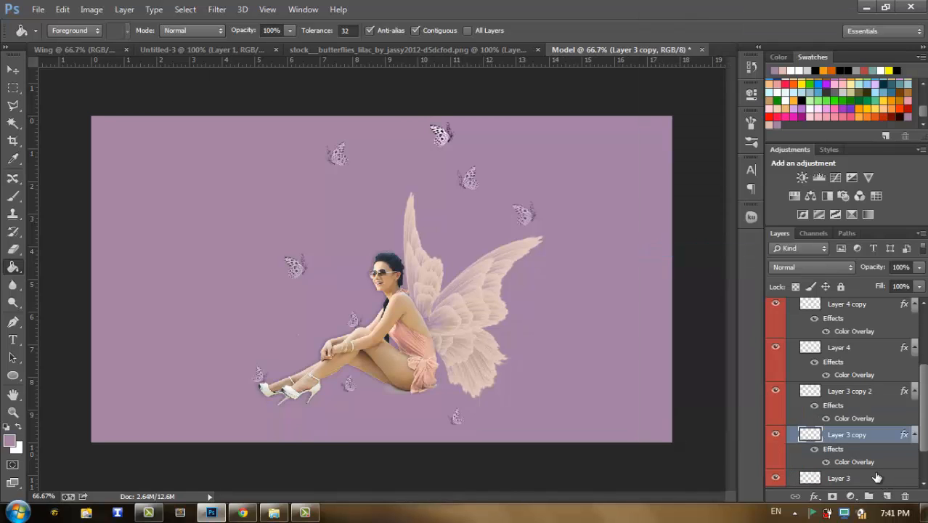
right_click(876, 477)
left_click(690, 280)
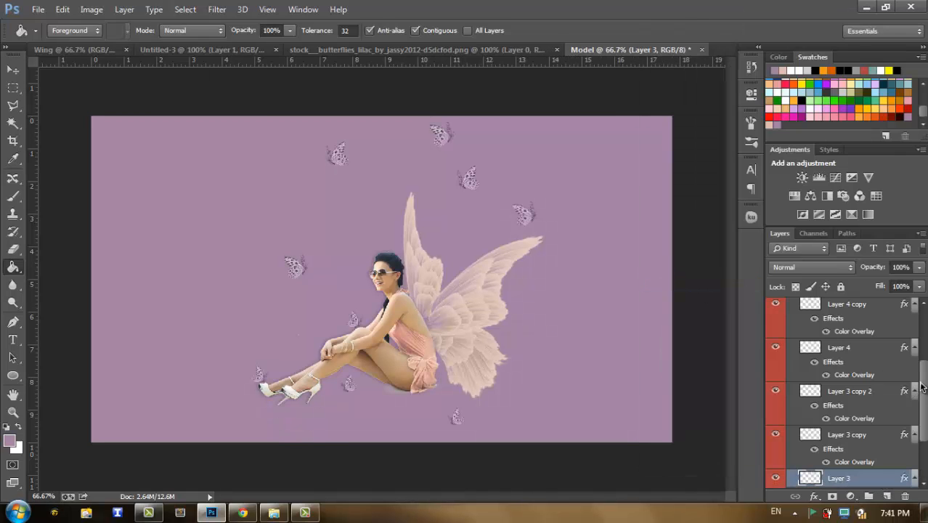
Collapse the remaining expanded effects lists of the butterfly layers and close Group 1.
left_click(914, 434)
left_click(915, 391)
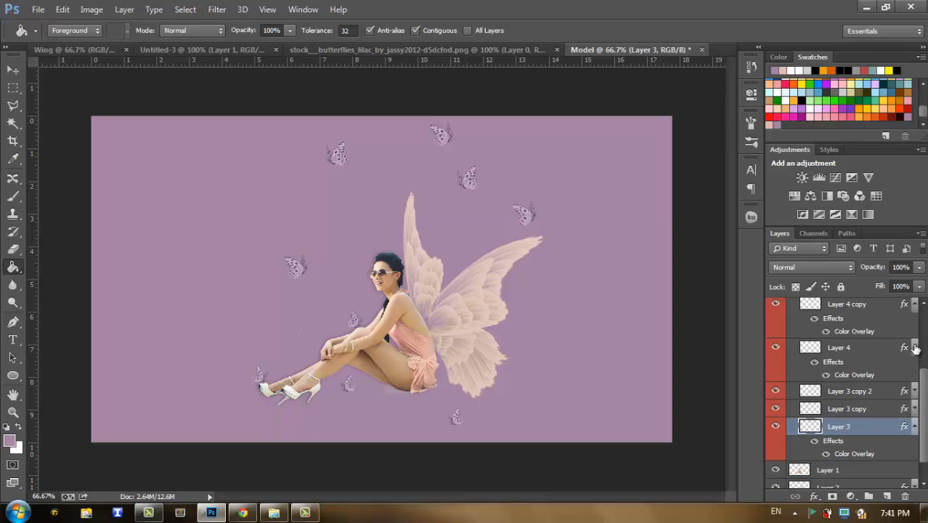
left_click(912, 337)
left_click(914, 308)
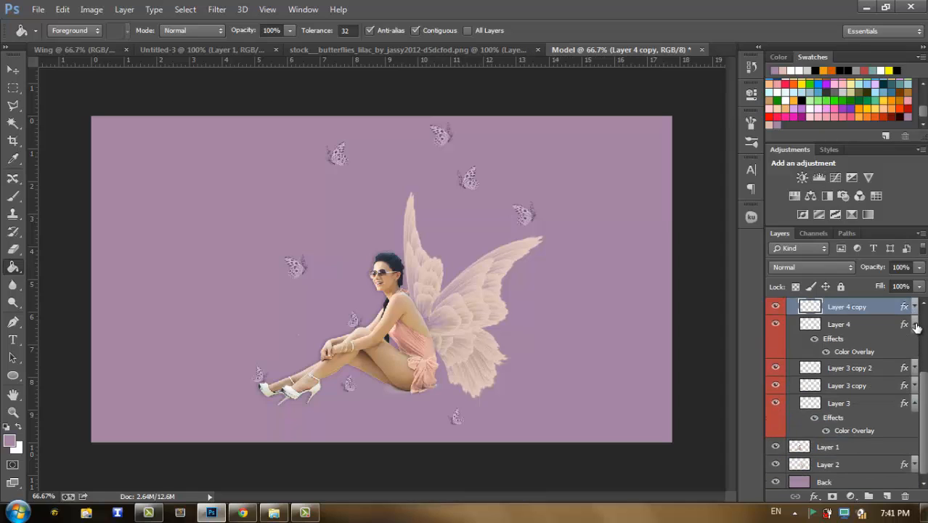
left_click(914, 324)
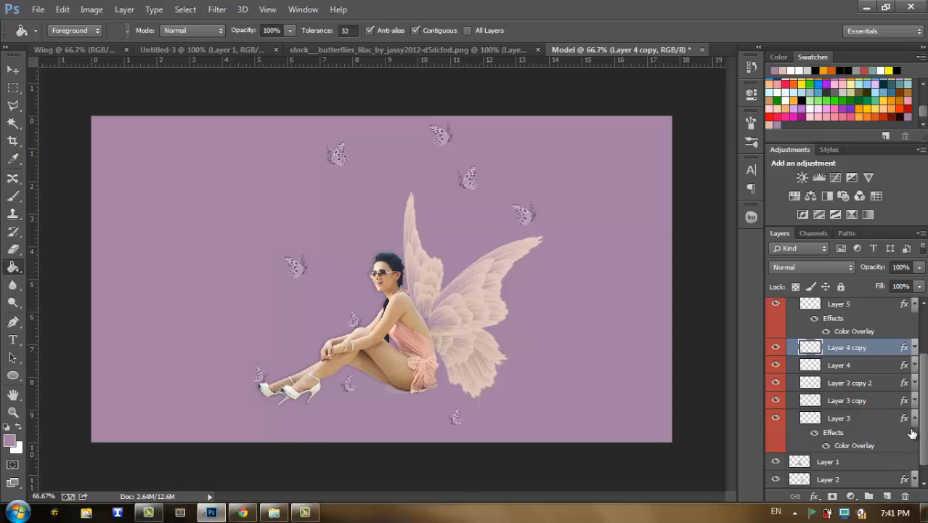
left_click(914, 418)
left_click(914, 313)
scroll(924, 319, "up", 3)
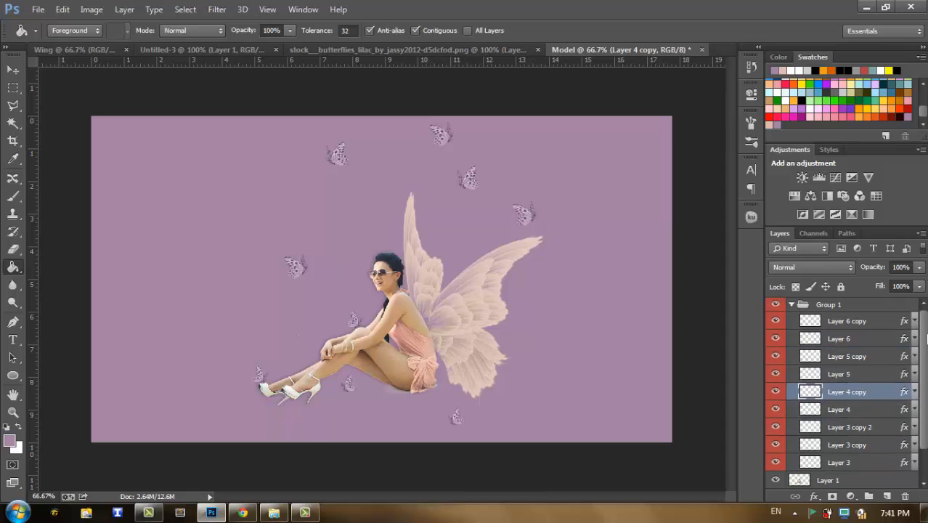
left_click(791, 307)
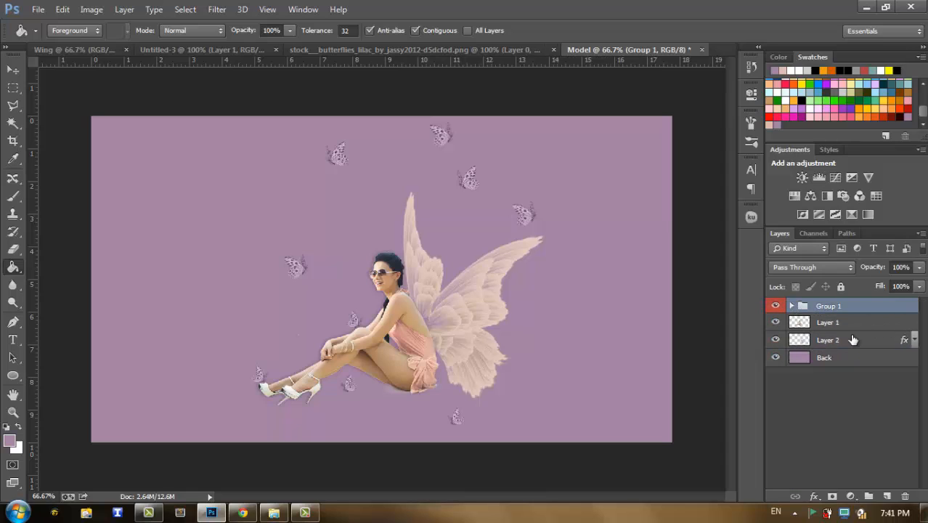
Create a new layer directly above Back, and ready the Brush with white as the foreground colour.
left_click(856, 324)
left_click(853, 340)
left_click(855, 359)
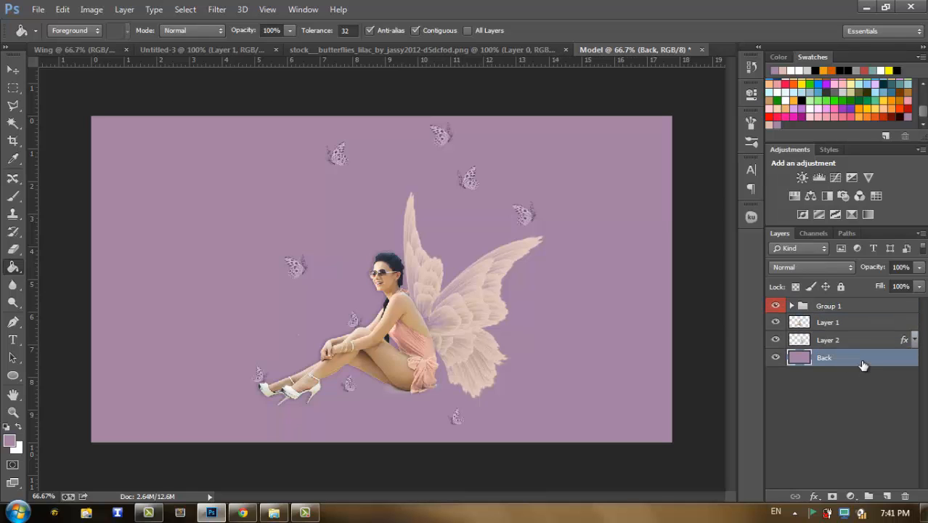
key("ctrl+shift+n")
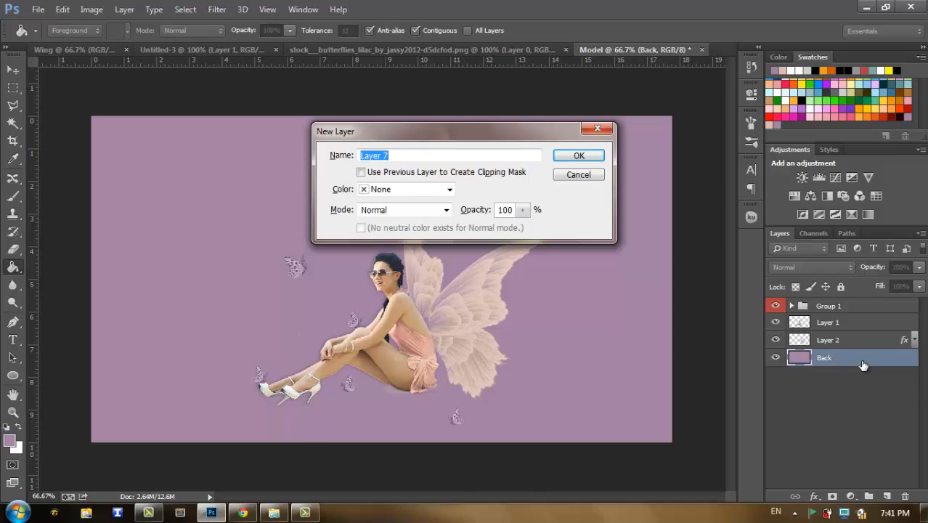
key("Return")
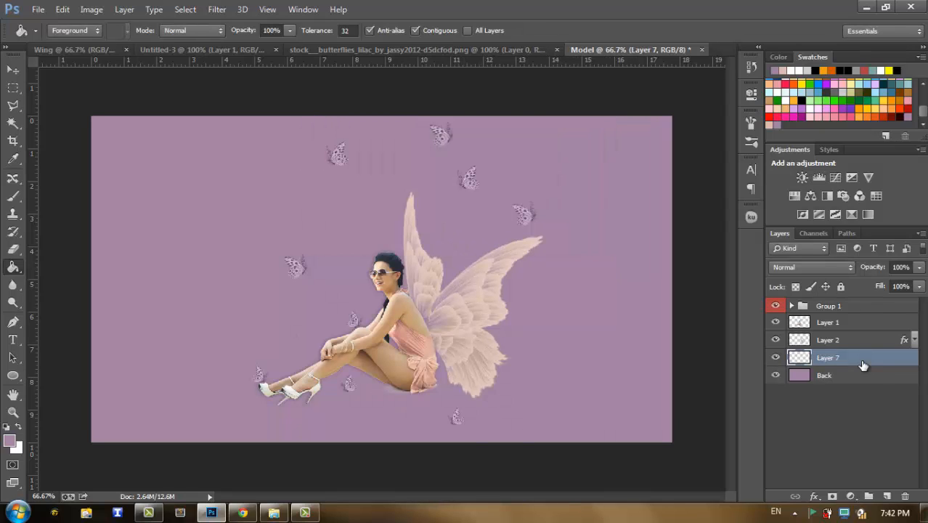
left_click(17, 429)
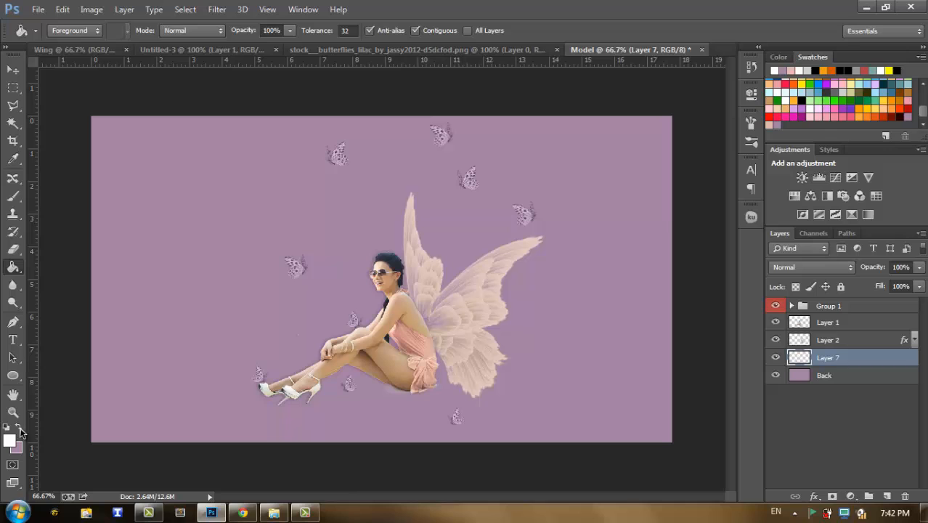
left_click(15, 198)
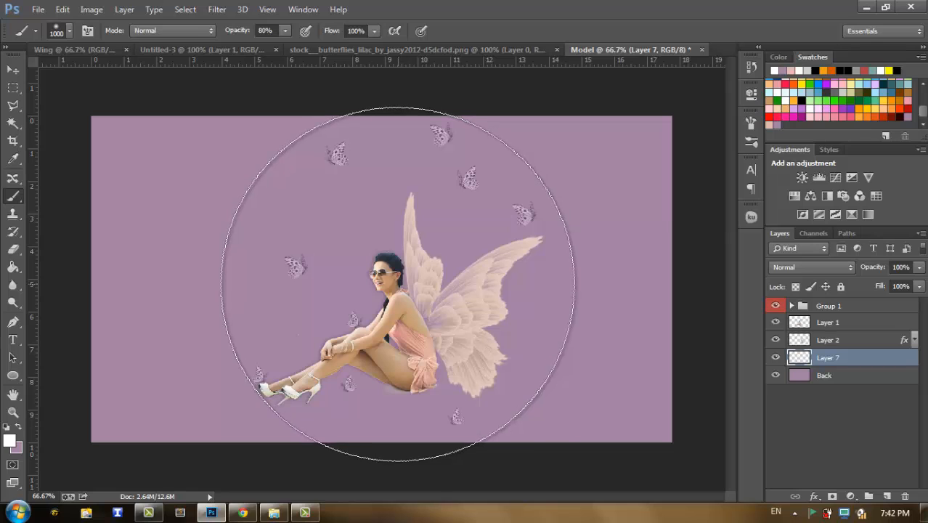
Try a white glow behind the model with two 1000 px brush dabs at 80% opacity, and revert to the New Layer history state.
left_click(396, 283)
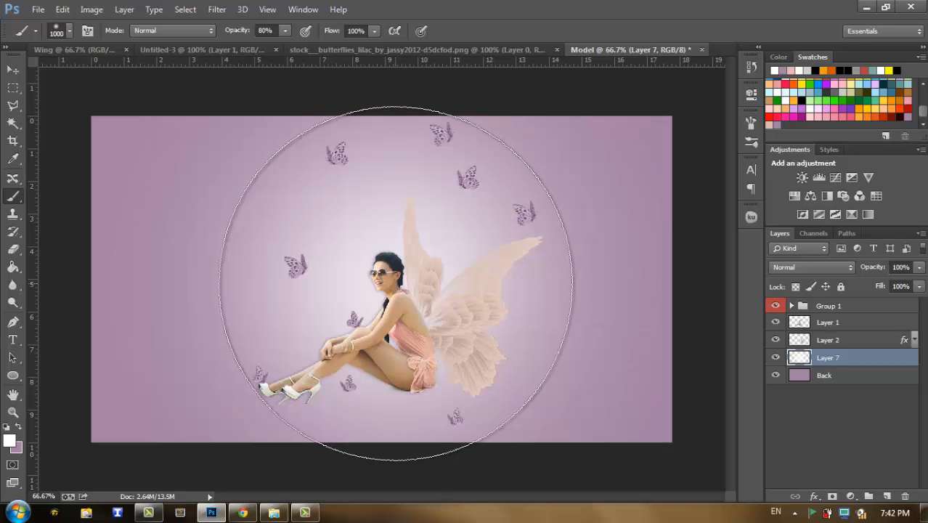
left_click(396, 284)
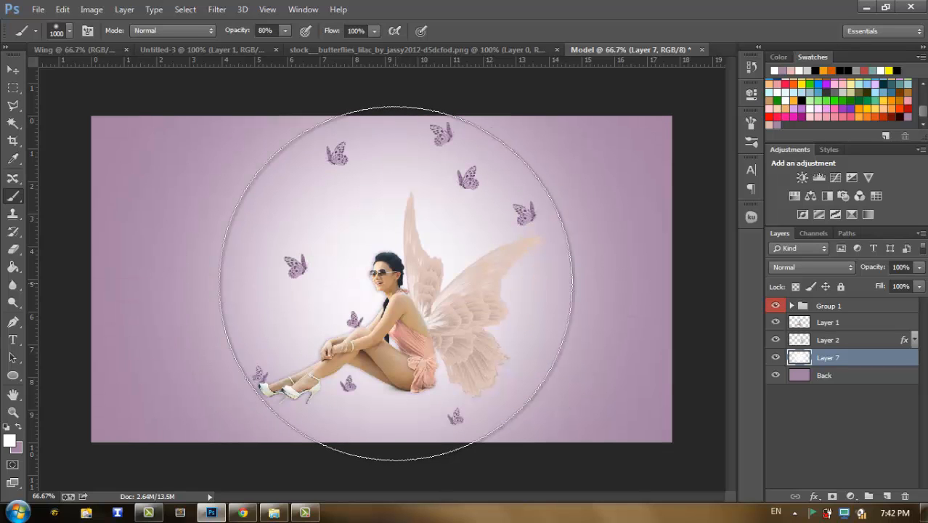
left_click(753, 66)
left_click(676, 203)
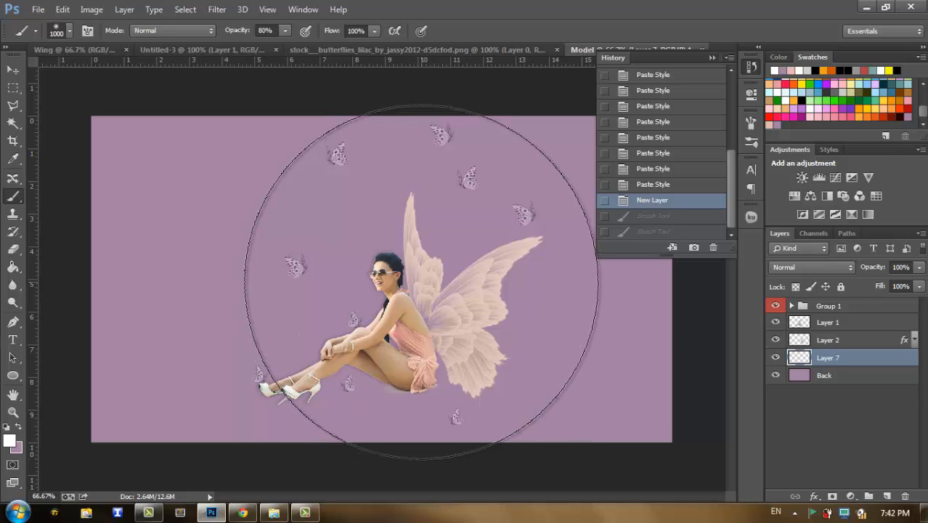
Paint a white glow behind the model on Layer 7 with two 1000 px brush dabs at 80% opacity, and collapse the history list.
left_click(421, 281)
left_click(421, 282)
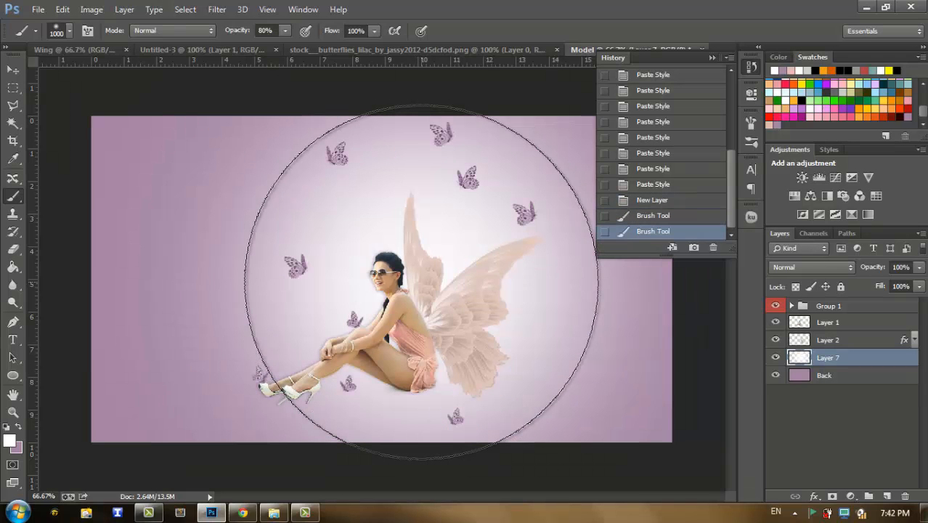
left_click(713, 58)
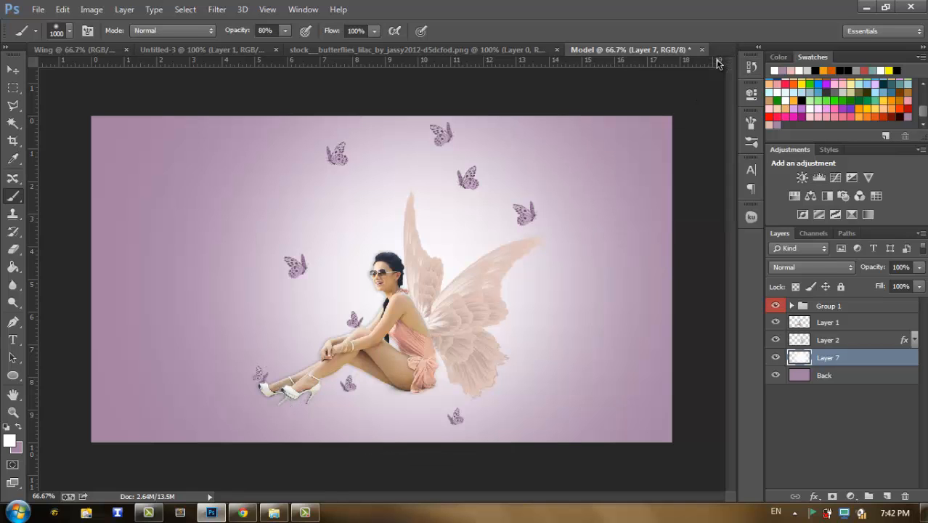
left_click(13, 69)
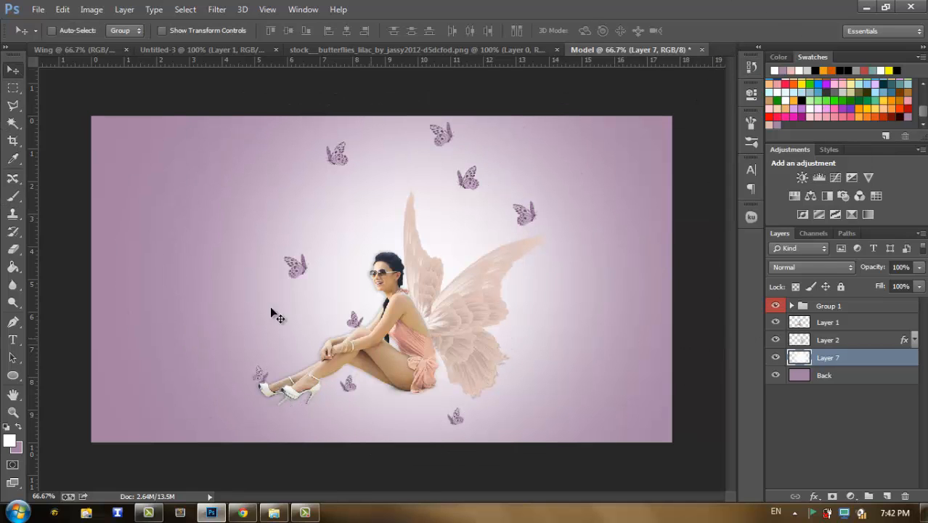
left_click(76, 49)
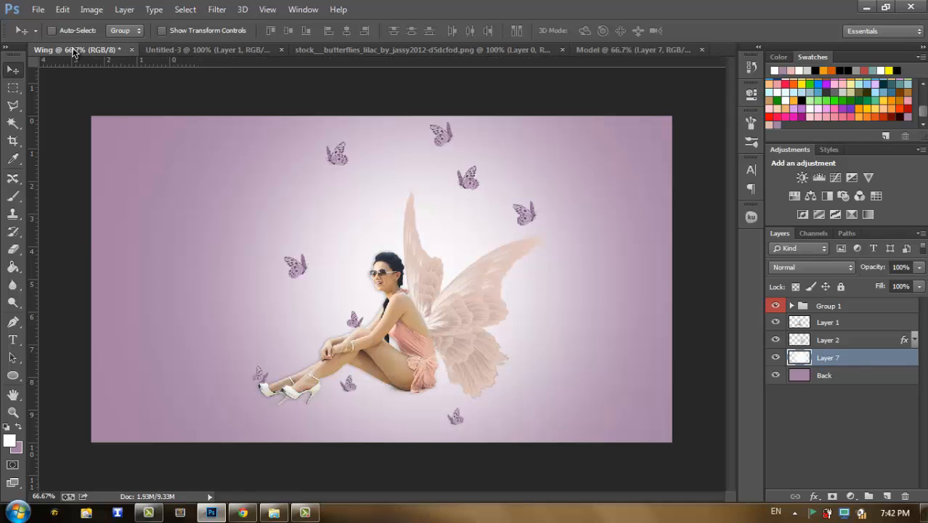
left_click(637, 50)
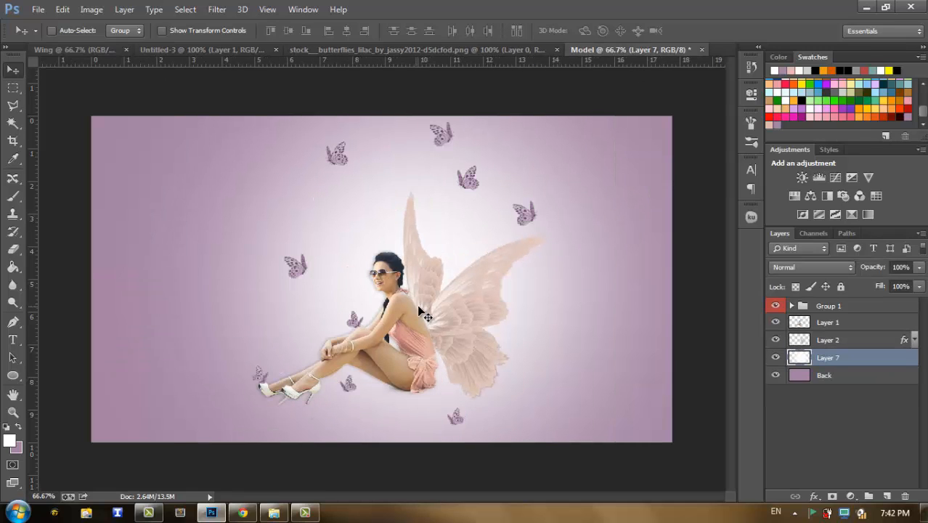
Crop the empty left and right sides of the Model image closer to the winged figure and butterflies, keeping the full height.
left_click(13, 141)
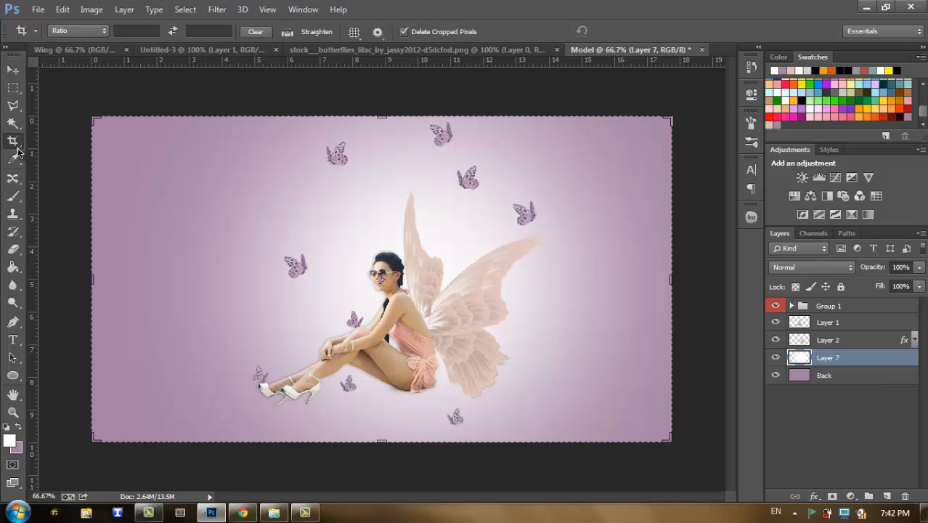
left_click_drag(94, 278, 146, 278)
left_click_drag(613, 277, 591, 278)
left_click(627, 32)
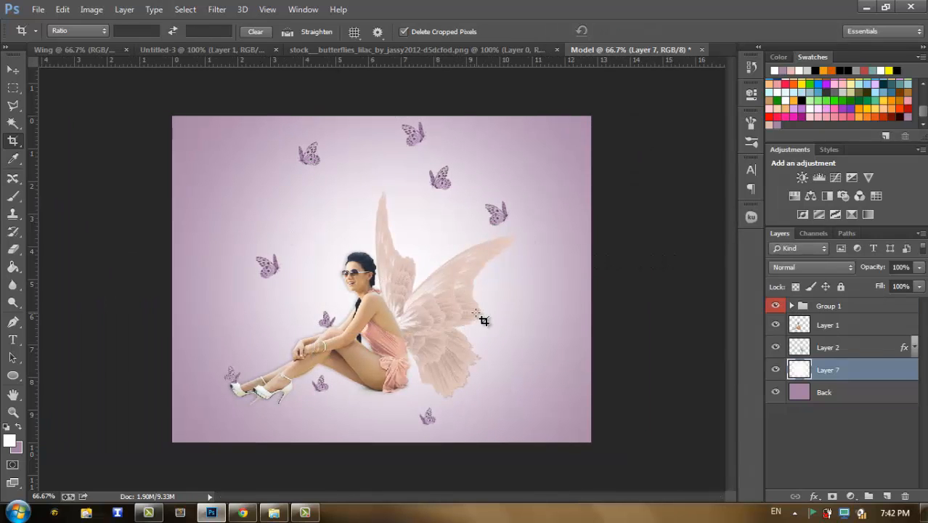
Save the image to the Desktop as a JPEG named Model, accepting the offered JPEG options.
key("ctrl+shift+s")
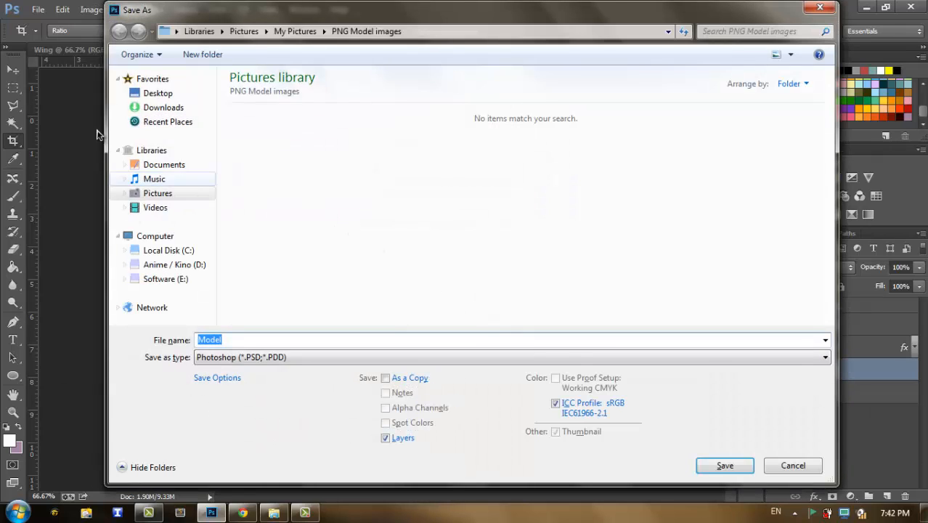
left_click(156, 93)
left_click(279, 358)
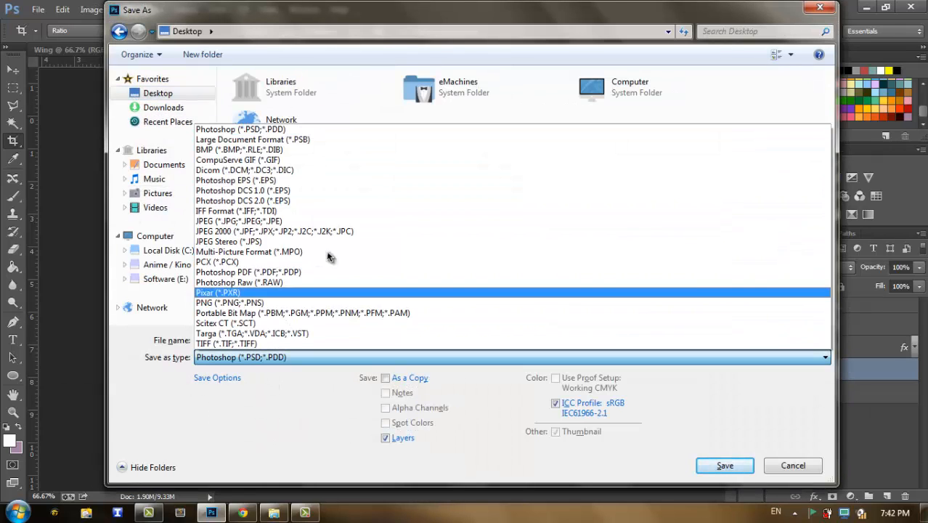
left_click(320, 218)
left_click(715, 468)
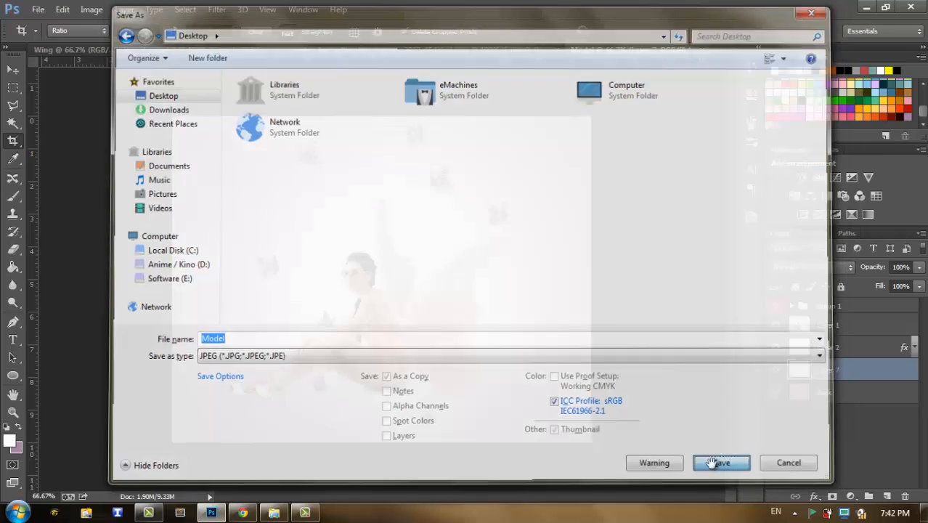
left_click(542, 125)
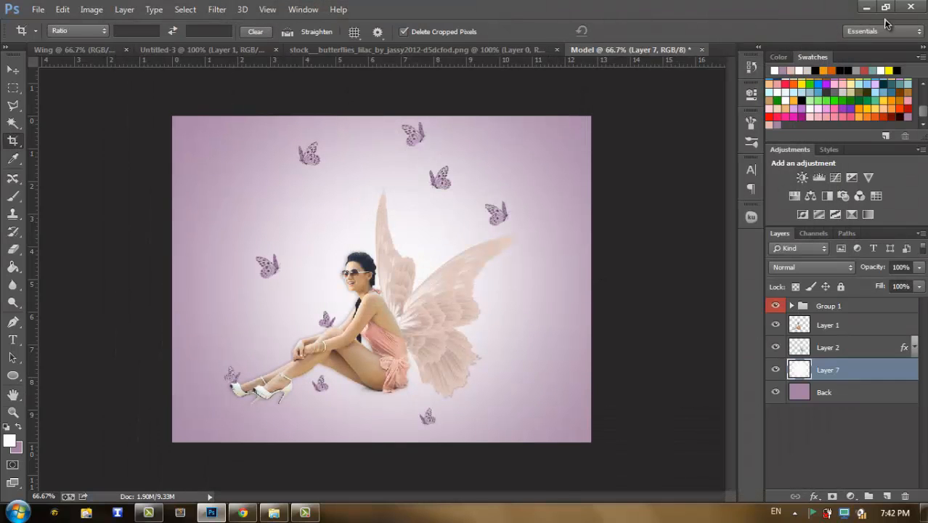
Switch to the Windows desktop and open the saved Model image to view it.
left_click(865, 7)
double_click(26, 44)
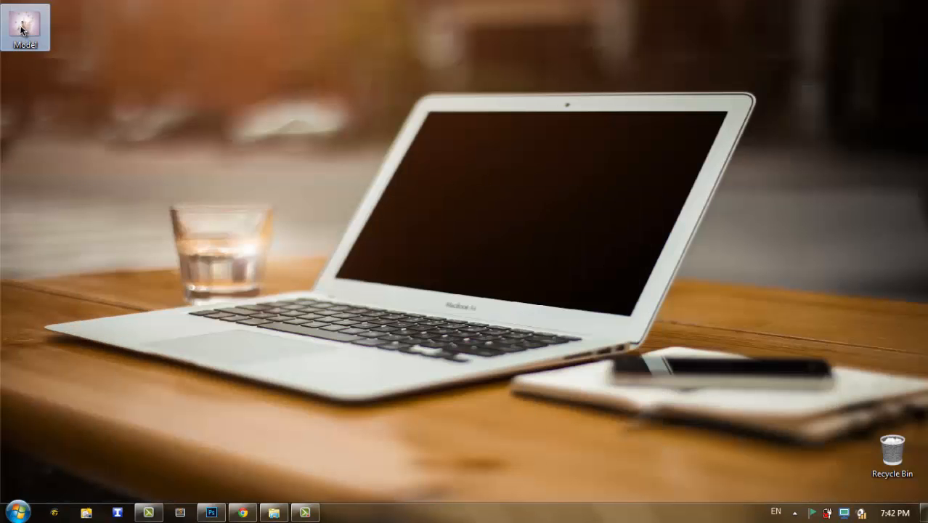